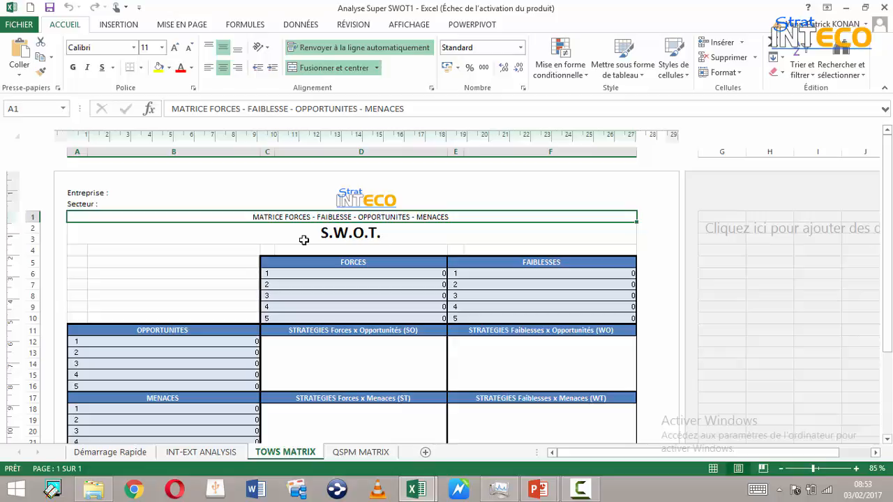
- Examine the S.W.O.T. matrix on the TOWS MATRIX sheet, from its title down to the last MENACES row and back up
{"action": "key", "text": "Down"}
{"action": "key", "text": "Down"}
{"action": "key", "text": "Down"}
{"action": "key", "text": "Down"}
{"action": "key", "text": "Down"}
{"action": "key", "text": "Down"}
{"action": "key", "text": "Down"}
{"action": "key", "text": "Down"}
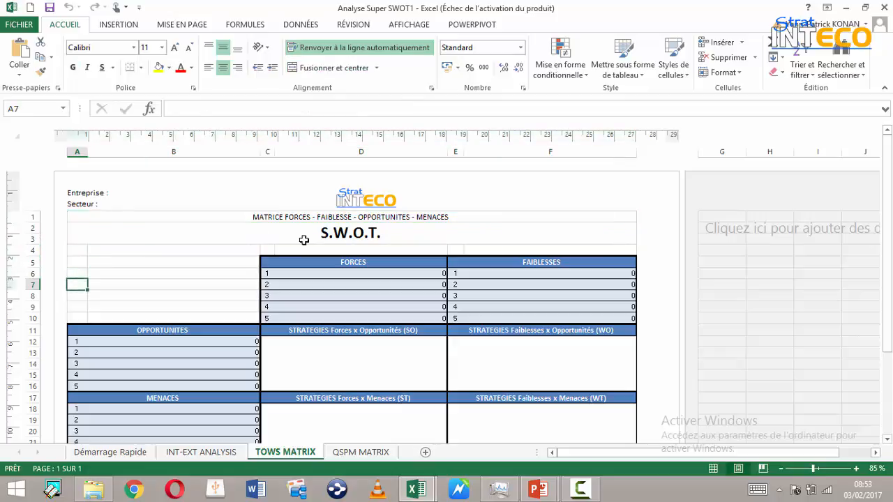
{"action": "key", "text": "Down"}
{"action": "key", "text": "Down"}
{"action": "key", "text": "Down"}
{"action": "key", "text": "Down"}
{"action": "key", "text": "Down"}
{"action": "key", "text": "Down"}
{"action": "key", "text": "Down"}
{"action": "key", "text": "Down"}
{"action": "key", "text": "Down"}
{"action": "key", "text": "Down"}
{"action": "key", "text": "Down"}
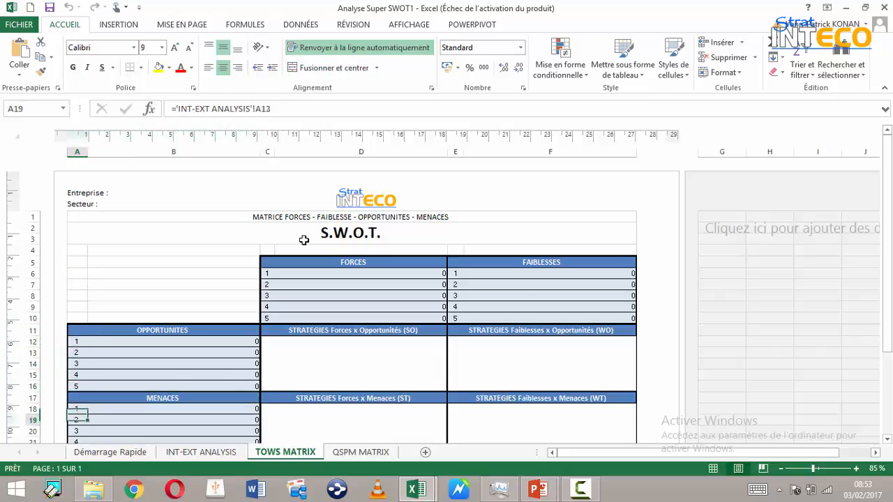
{"action": "key", "text": "Down"}
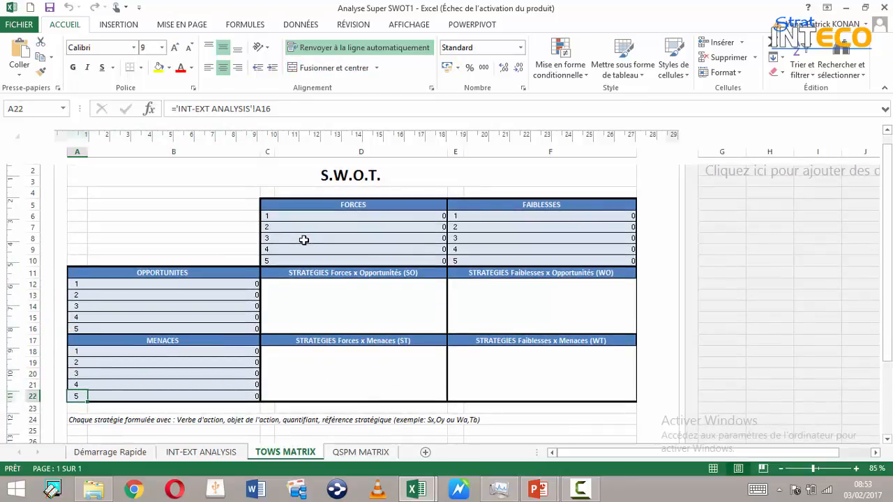
{"action": "key", "text": "Up"}
{"action": "key", "text": "Up"}
{"action": "key", "text": "Up"}
{"action": "key", "text": "Up"}
{"action": "key", "text": "Up"}
{"action": "key", "text": "Up"}
{"action": "key", "text": "Up"}
{"action": "key", "text": "Up"}
{"action": "key", "text": "Up"}
{"action": "key", "text": "Up"}
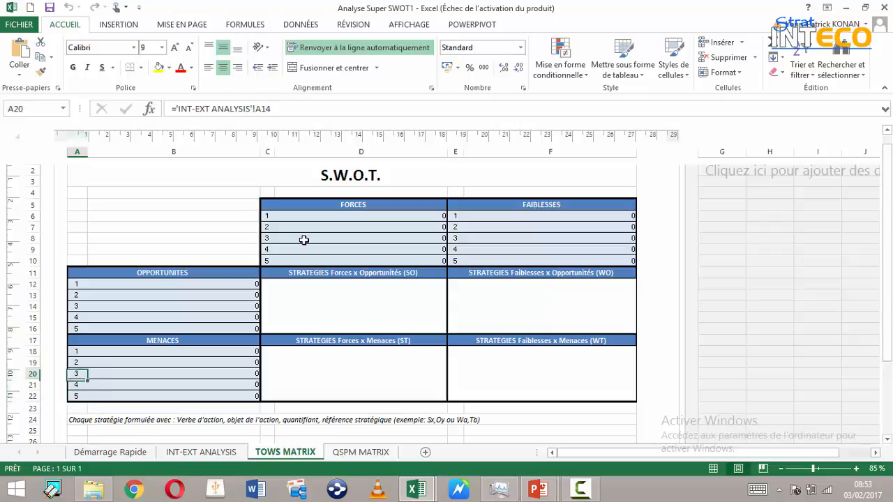
{"action": "key", "text": "Up"}
{"action": "key", "text": "Up"}
{"action": "key", "text": "Up"}
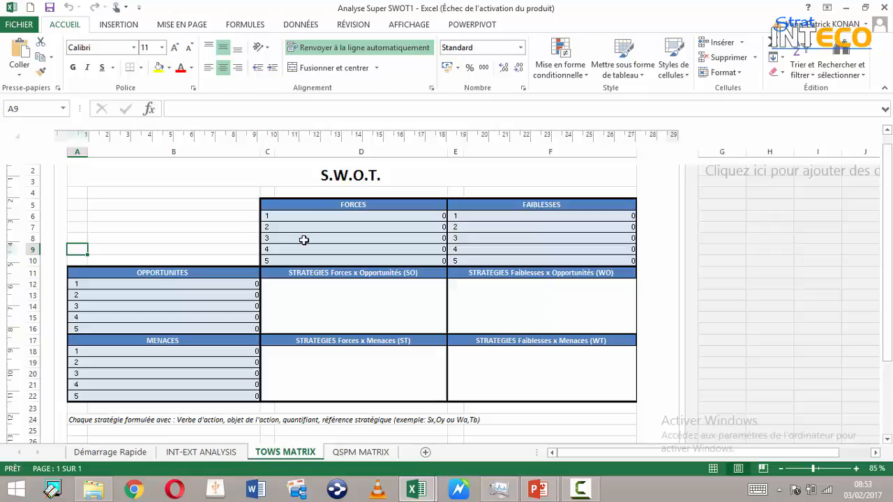
- Visit the SO, WO, ST and WT strategy text boxes of the TOWS matrix, ending in the SO box
{"action": "left_click", "coordinate": [386, 299]}
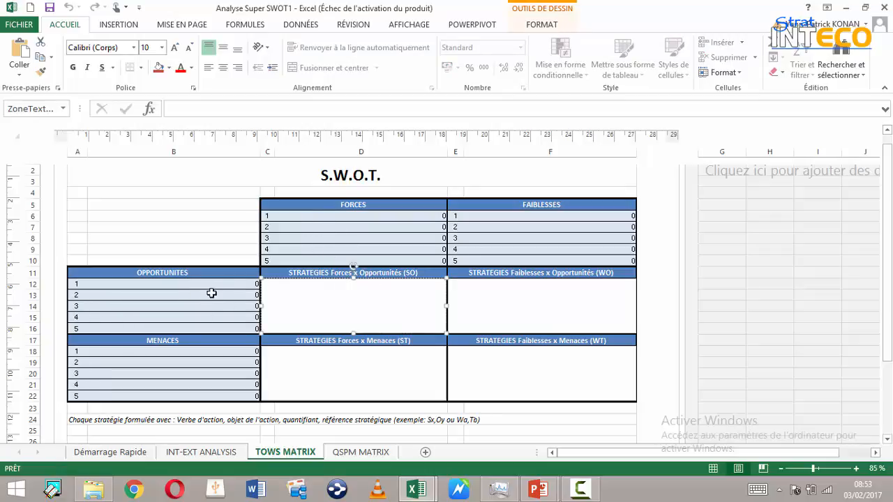
{"action": "left_click", "coordinate": [510, 294]}
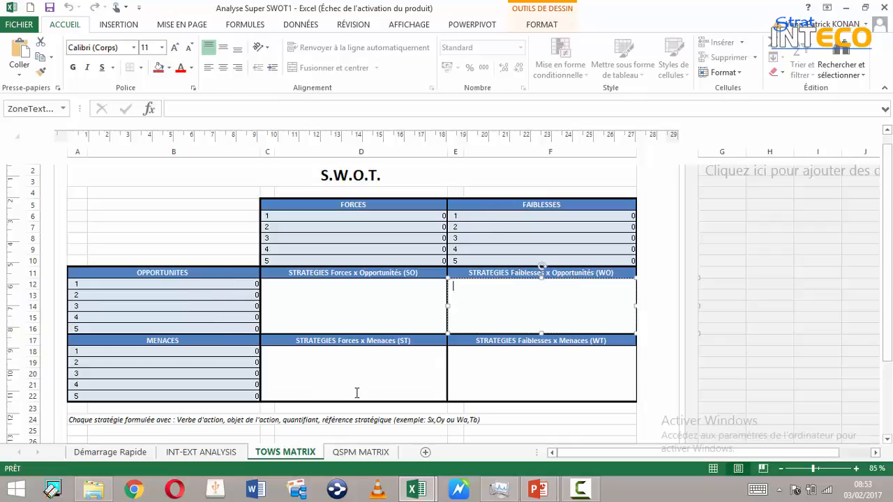
{"action": "left_click", "coordinate": [334, 367]}
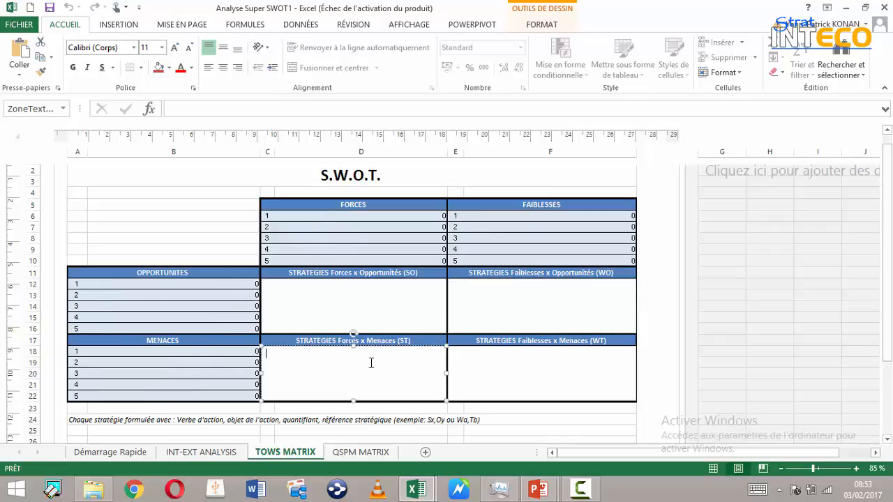
{"action": "left_click", "coordinate": [498, 364]}
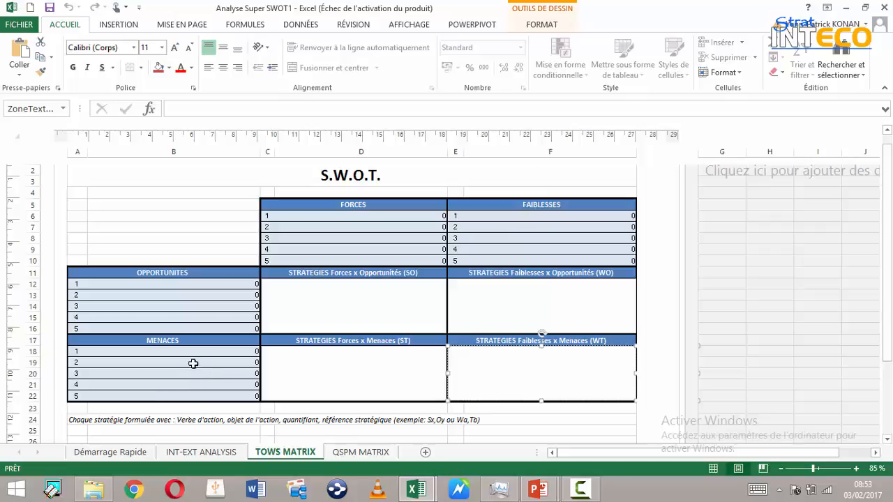
{"action": "left_click", "coordinate": [419, 295]}
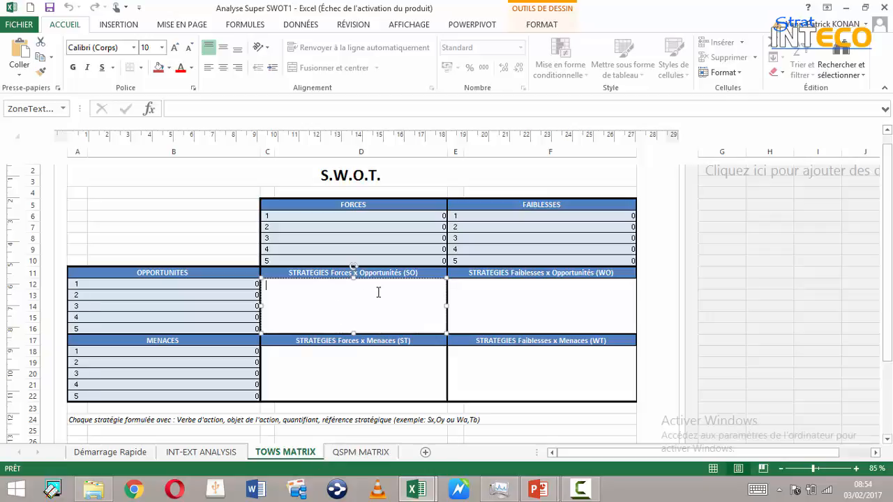
- Examine the SA and POND. columns of the QSPM MATRIX sheet and check the weighting source on the INT-EXT ANALYSIS sheet
{"action": "left_click", "coordinate": [361, 453]}
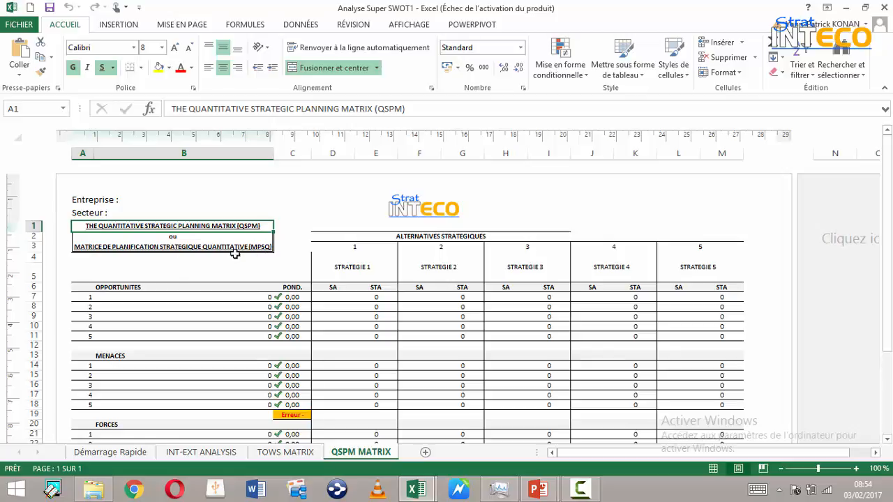
{"action": "left_click", "coordinate": [329, 296]}
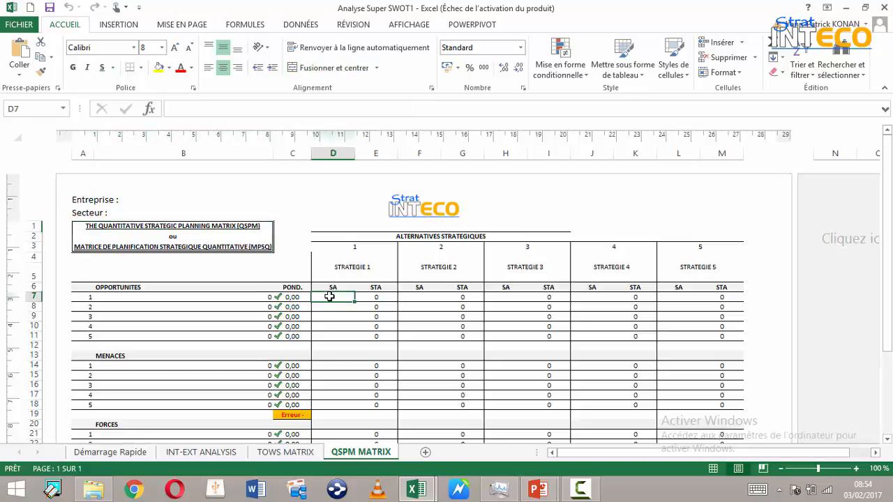
{"action": "left_click", "coordinate": [292, 287]}
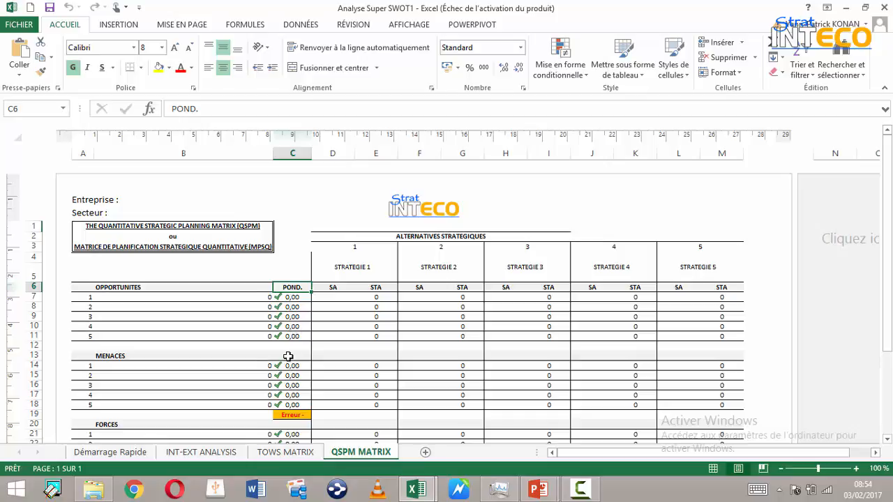
{"action": "left_click", "coordinate": [210, 453]}
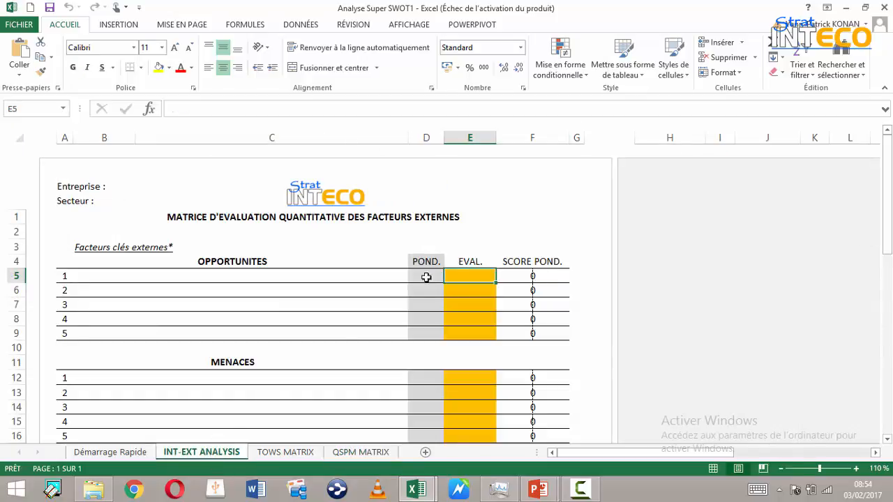
{"action": "left_click", "coordinate": [357, 453]}
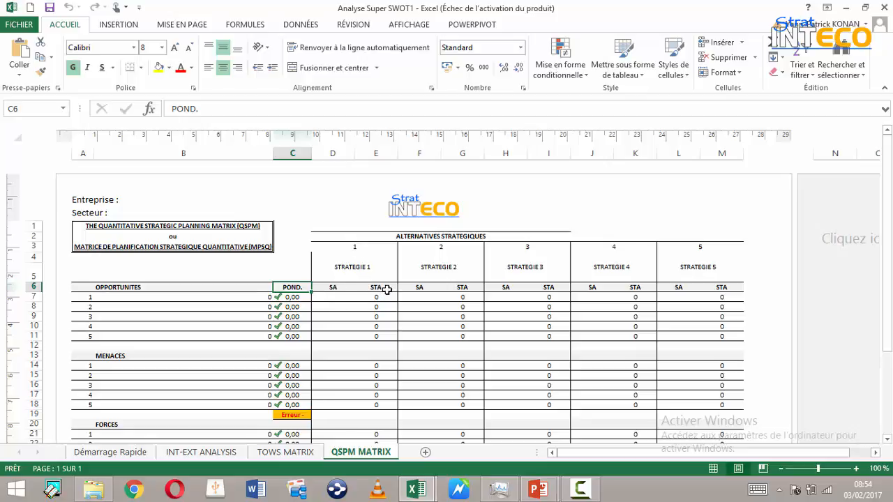
{"action": "key", "text": "alt+Tab"}
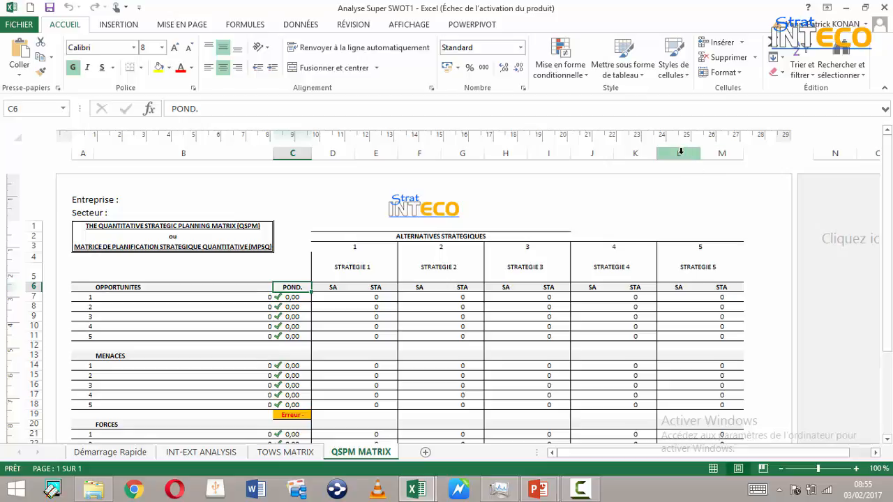
- Try to fill the STRATEGIE 5 columns L:M across into N:O for a sixth strategy, and undo the fill
{"action": "left_click_drag", "start_coordinate": [681, 153], "coordinate": [723, 152]}
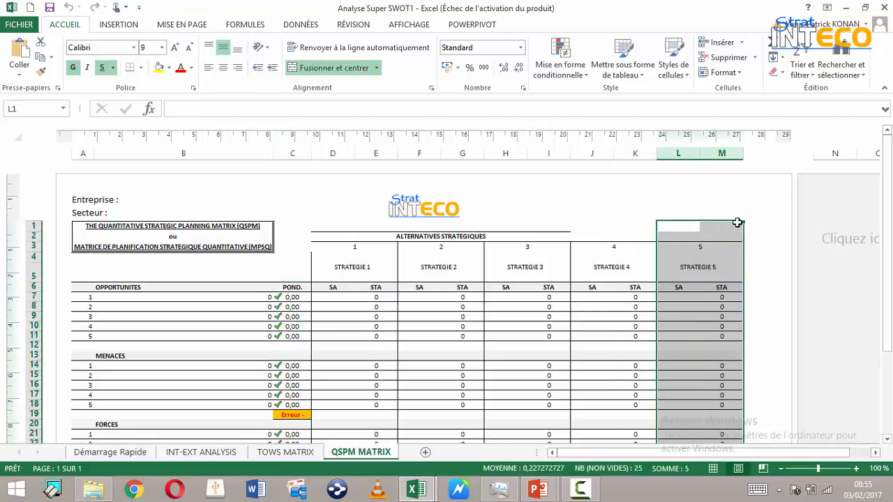
{"action": "left_click_drag", "start_coordinate": [744, 224], "coordinate": [879, 226]}
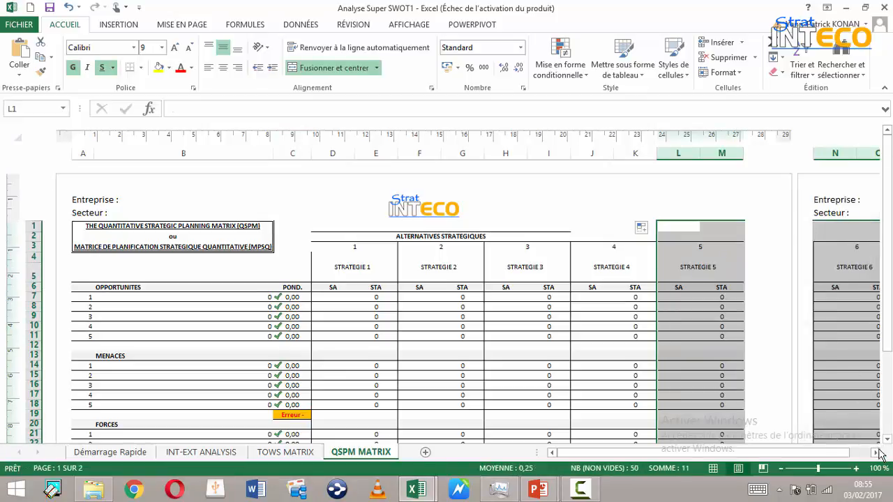
{"action": "left_click", "coordinate": [877, 452]}
{"action": "left_click", "coordinate": [876, 452]}
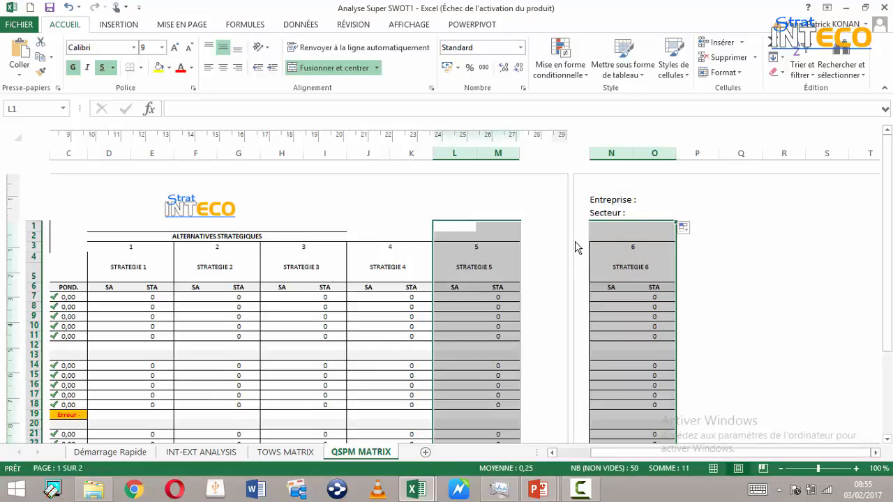
{"action": "key", "text": "ctrl+z"}
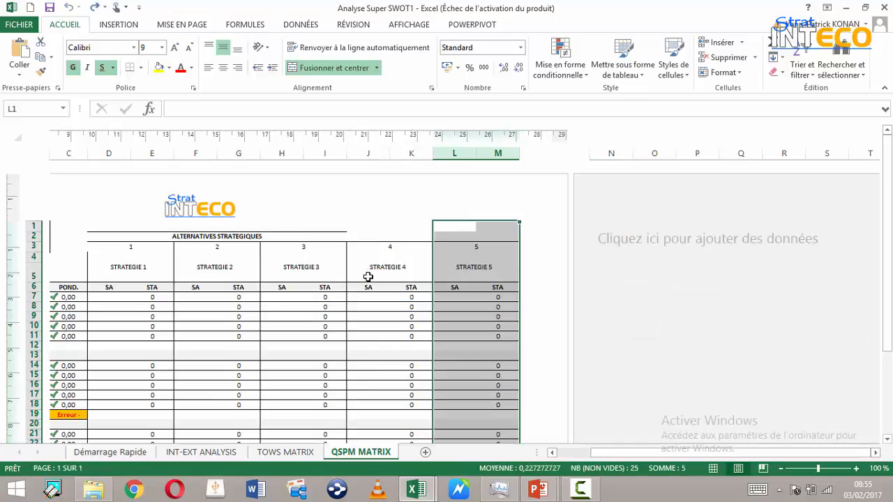
- Select strategy 1's number and first SA cell, and switch to the PowerPoint slides defining SA and STA
{"action": "left_click", "coordinate": [139, 249]}
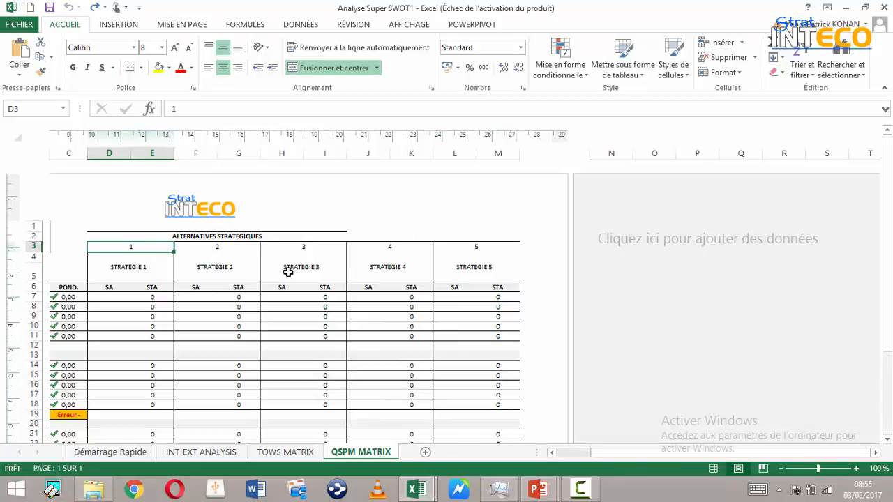
{"action": "left_click", "coordinate": [109, 299]}
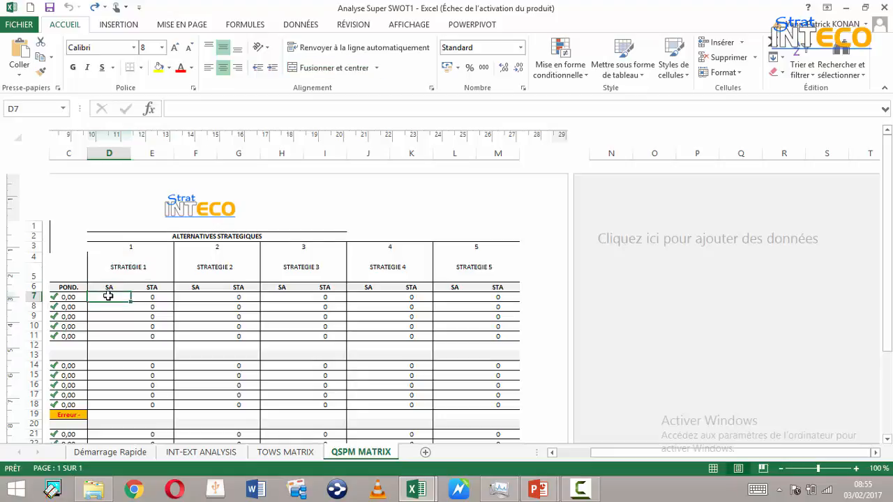
{"action": "key", "text": "alt+Tab"}
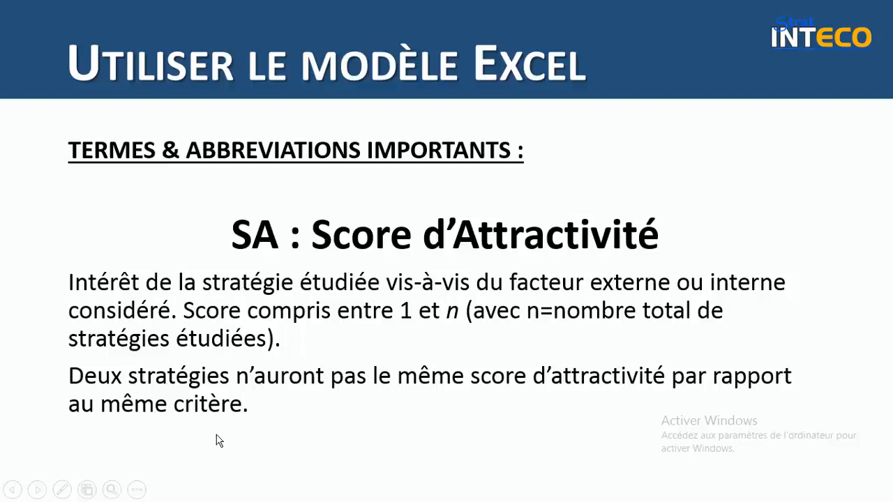
{"action": "left_click", "coordinate": [307, 407]}
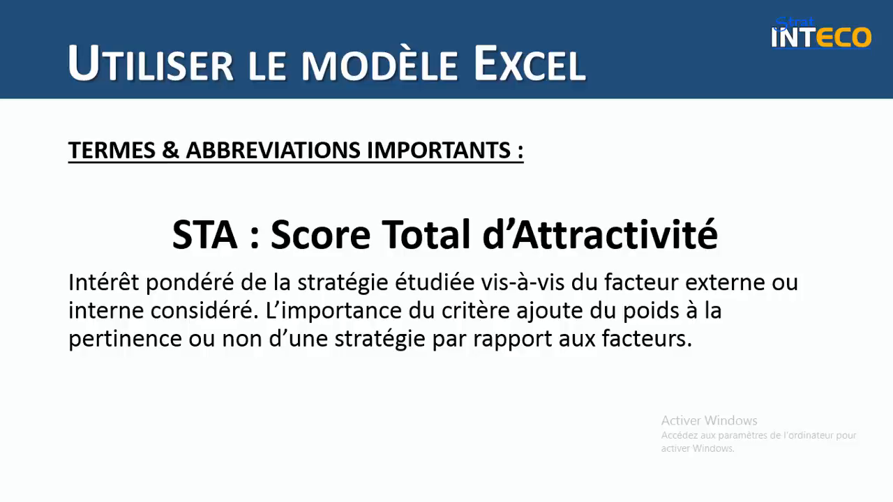
- Switch back to Excel, read the scoring notes below the QSPM matrix totals, and minimise the workbook
{"action": "key", "text": "alt+Tab"}
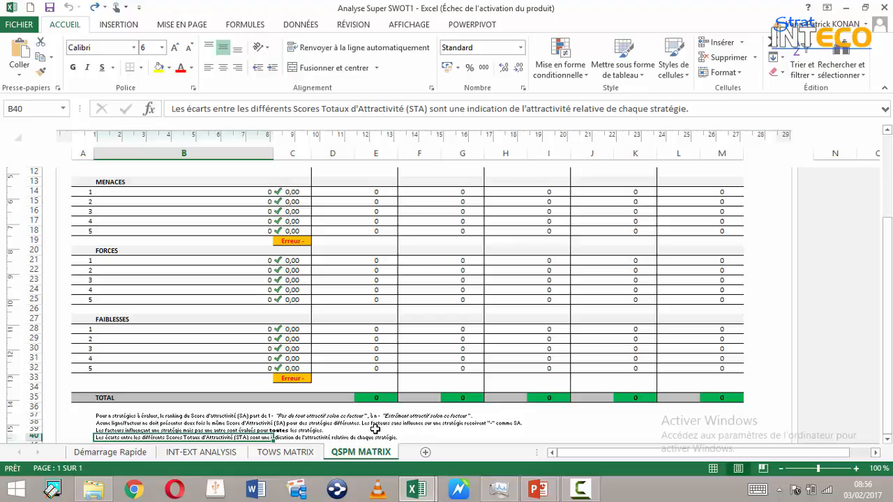
{"action": "key", "text": "Down"}
{"action": "key", "text": "Down"}
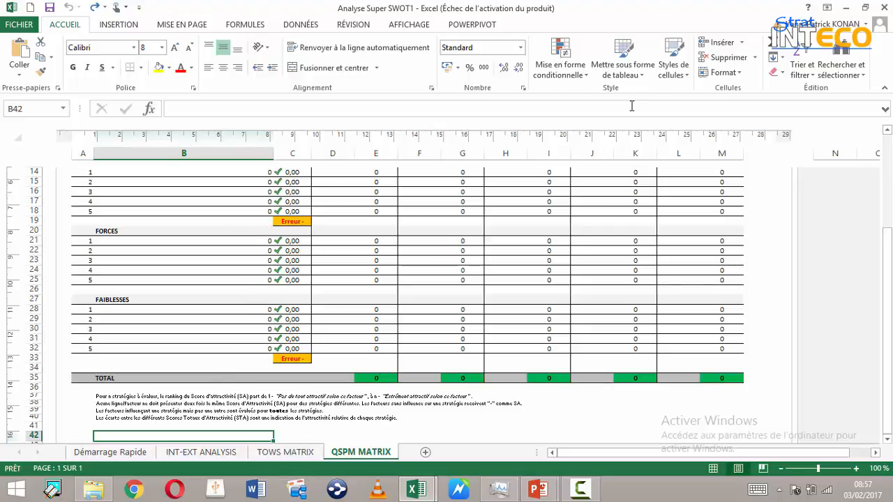
{"action": "left_click", "coordinate": [847, 9]}
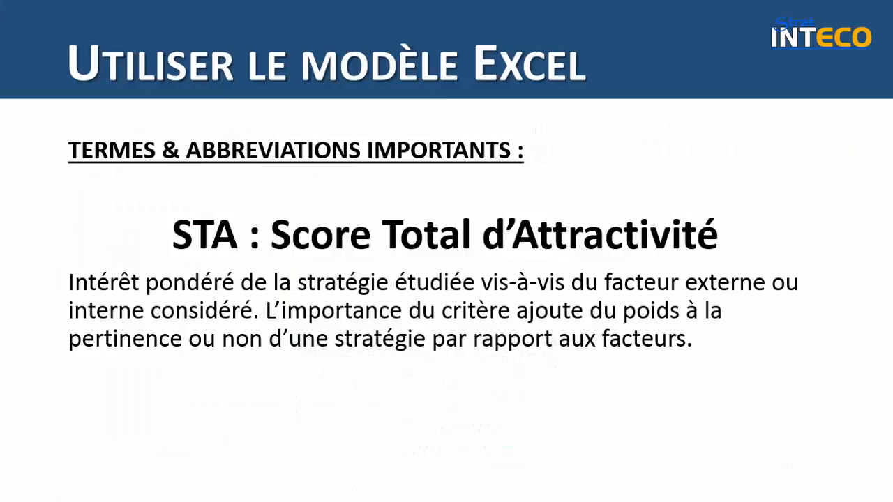
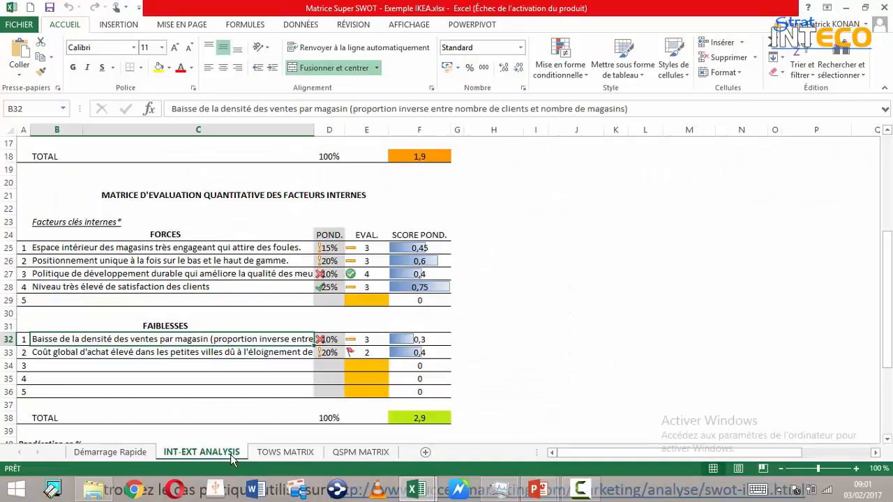
- Look through the FORCES and FAIBLESSES factors in the internal evaluation matrix of the IKEA example
{"action": "left_click", "coordinate": [188, 249]}
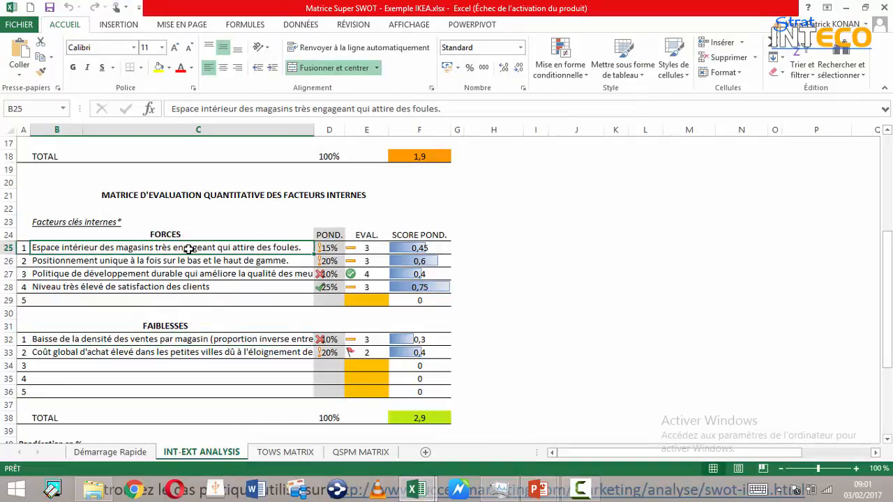
{"action": "key", "text": "Down"}
{"action": "key", "text": "Down"}
{"action": "key", "text": "Down"}
{"action": "key", "text": "Down"}
{"action": "key", "text": "Down"}
{"action": "key", "text": "Down"}
{"action": "key", "text": "Down"}
{"action": "key", "text": "Down"}
{"action": "key", "text": "Down"}
{"action": "key", "text": "Down"}
- Go back up the INT-EXT ANALYSIS sheet to the title of the external factors evaluation matrix in A1
{"action": "key", "text": "Up"}
{"action": "key", "text": "Up"}
{"action": "key", "text": "Up"}
{"action": "key", "text": "Up"}
{"action": "key", "text": "Up"}
{"action": "key", "text": "Up"}
{"action": "key", "text": "Up"}
{"action": "key", "text": "Up"}
{"action": "key", "text": "Up"}
{"action": "key", "text": "Up"}
{"action": "key", "text": "Up"}
{"action": "key", "text": "Up"}
{"action": "key", "text": "Up"}
{"action": "key", "text": "Up"}
{"action": "key", "text": "Up"}
{"action": "key", "text": "Up"}
{"action": "key", "text": "Up"}
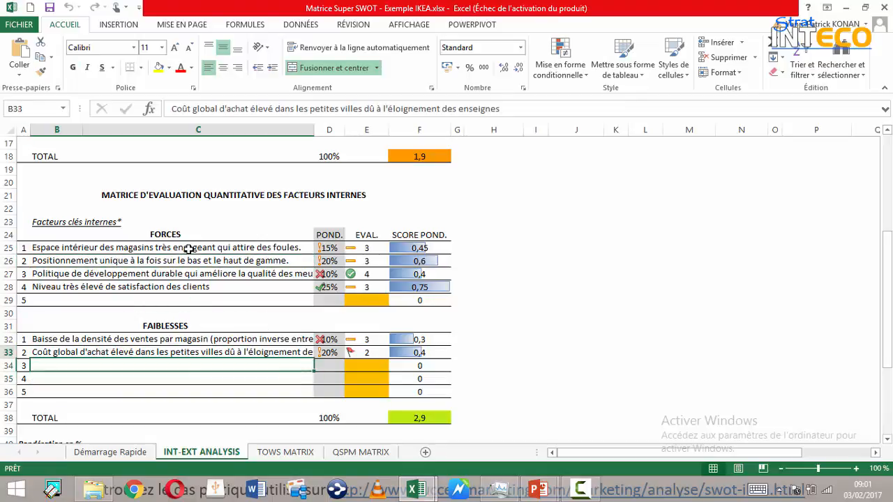
{"action": "key", "text": "Up"}
{"action": "key", "text": "Up"}
{"action": "key", "text": "Up"}
{"action": "key", "text": "Up"}
{"action": "key", "text": "Up"}
{"action": "key", "text": "Up"}
{"action": "key", "text": "Up"}
{"action": "key", "text": "Up"}
{"action": "key", "text": "Up"}
{"action": "key", "text": "Up"}
{"action": "key", "text": "Up"}
{"action": "key", "text": "Up"}
{"action": "key", "text": "Up"}
{"action": "key", "text": "Up"}
{"action": "key", "text": "Up"}
{"action": "key", "text": "Up"}
{"action": "key", "text": "Up"}
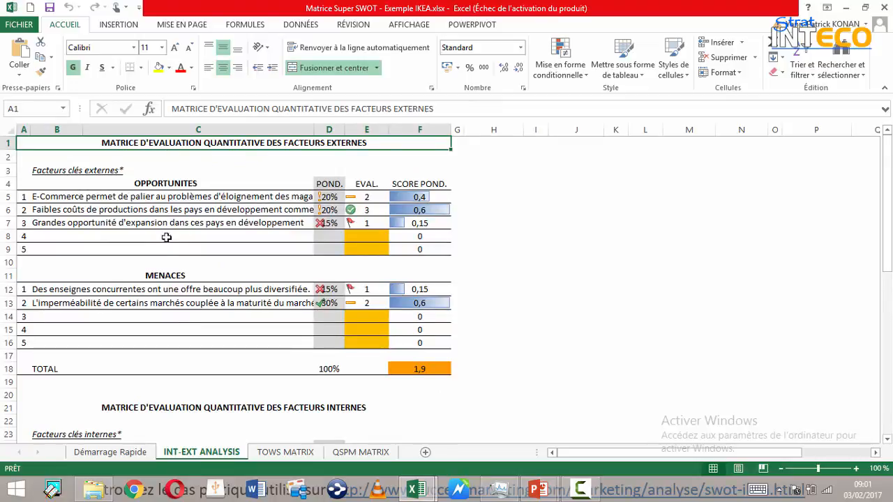
- Examine the first opportunity, its POND. weighting and the weighting total in the external factors matrix
{"action": "left_click", "coordinate": [168, 198]}
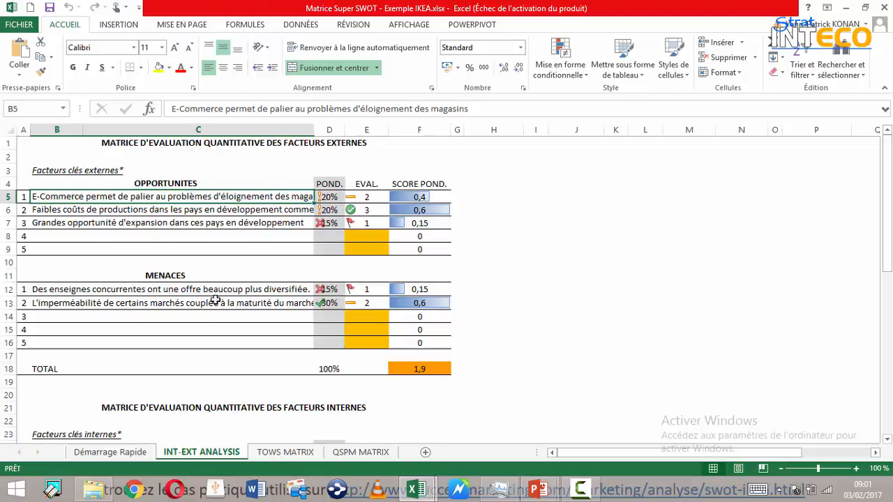
{"action": "left_click", "coordinate": [338, 183]}
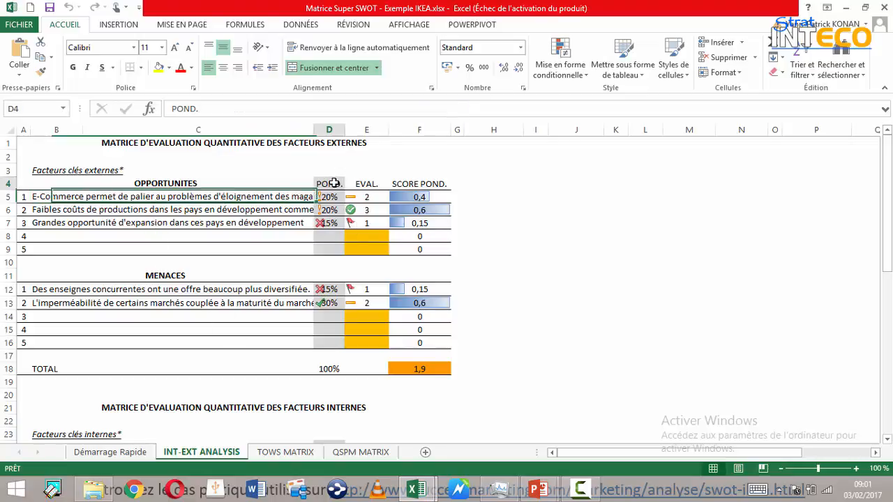
{"action": "left_click", "coordinate": [332, 199]}
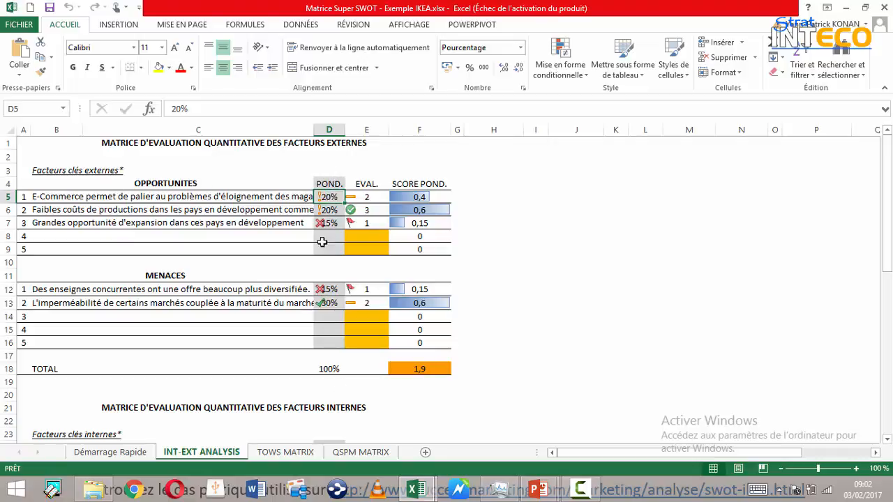
{"action": "left_click", "coordinate": [331, 370]}
{"action": "left_click", "coordinate": [329, 197]}
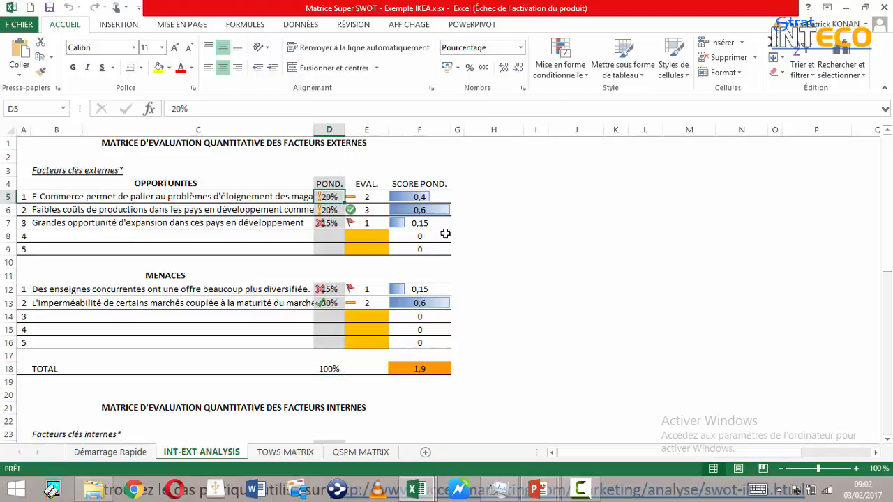
- Try POND. weightings of 15% and 25% for the first opportunity in D5, and restore it to 20%
{"action": "type", "text": "15"}
{"action": "key", "text": "Return"}
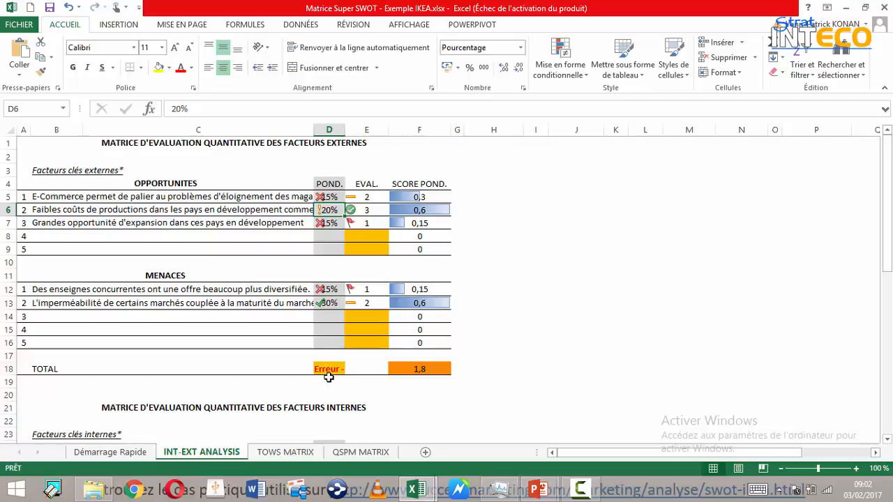
{"action": "left_click", "coordinate": [330, 198]}
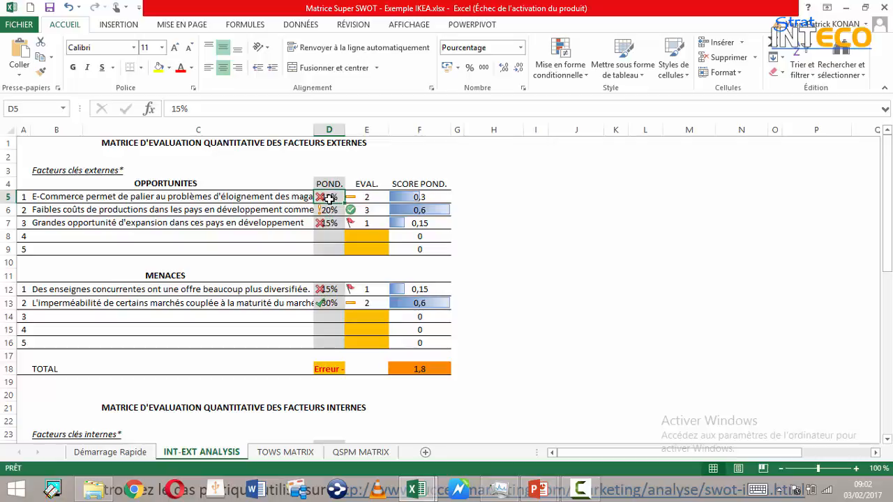
{"action": "type", "text": "25"}
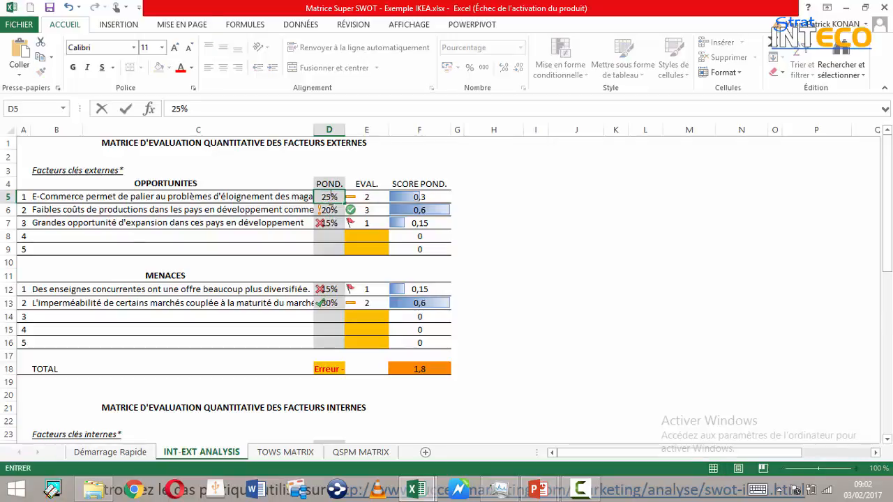
{"action": "key", "text": "Return"}
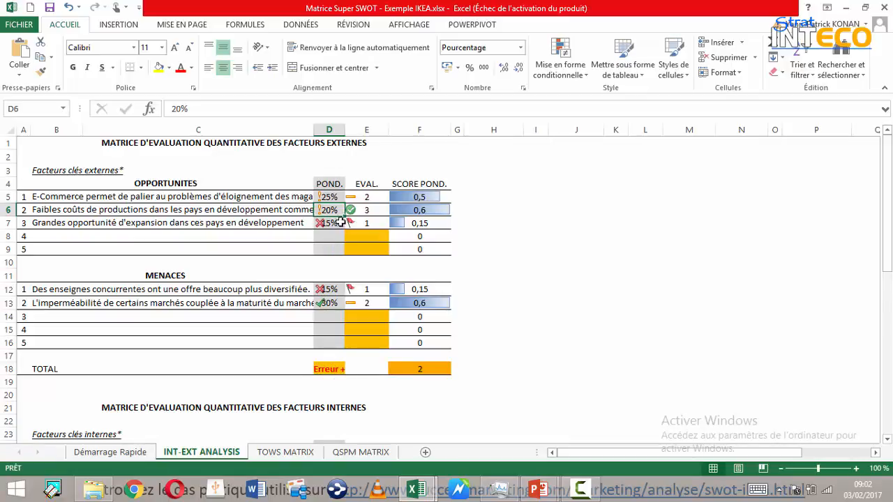
{"action": "left_click", "coordinate": [335, 199]}
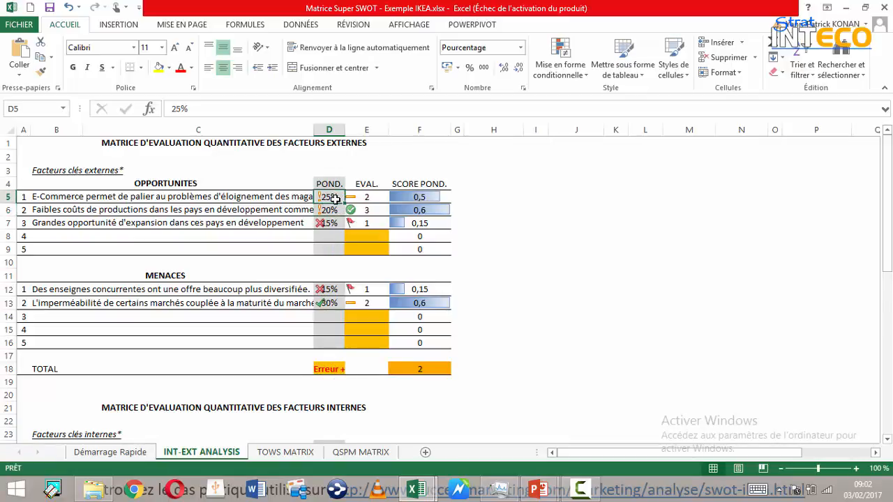
{"action": "type", "text": "20"}
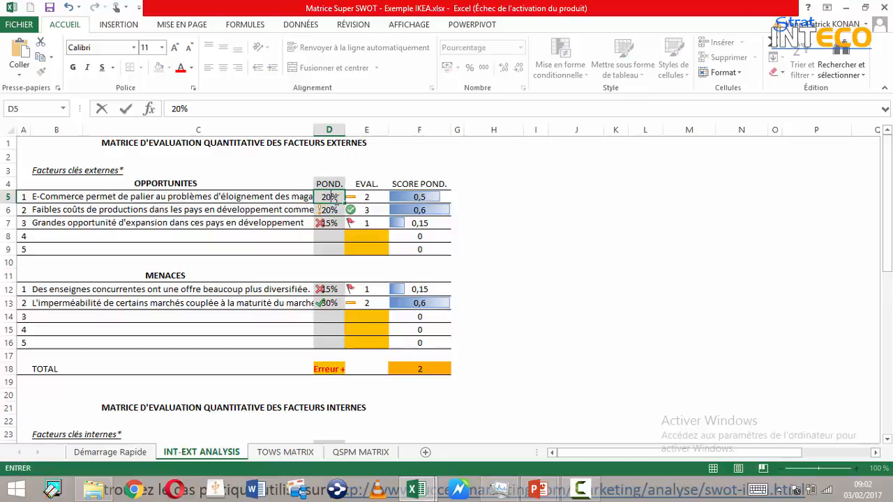
{"action": "key", "text": "Return"}
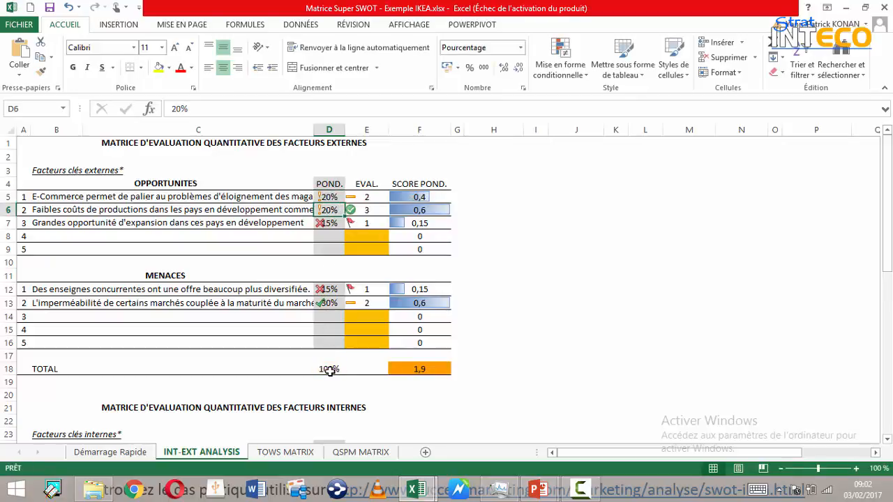
- Compare the POND. weightings of the opportunities and threats in the external factors matrix
{"action": "left_click", "coordinate": [334, 198]}
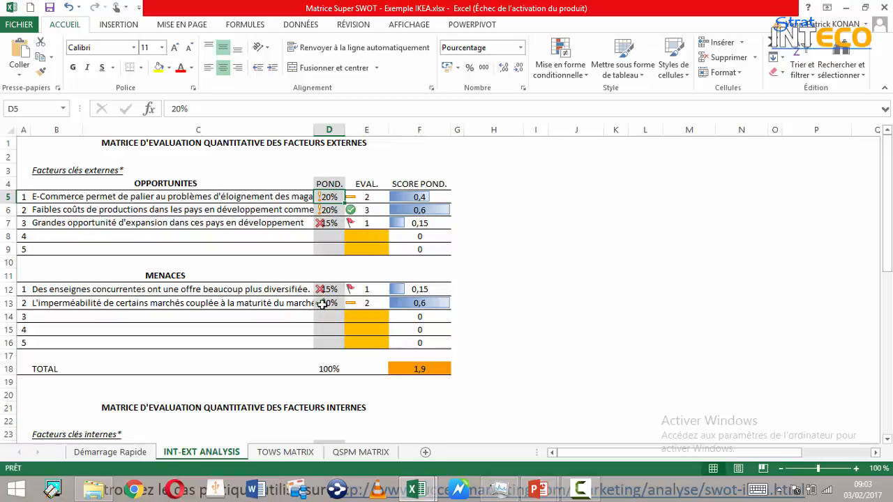
{"action": "left_click", "coordinate": [329, 302]}
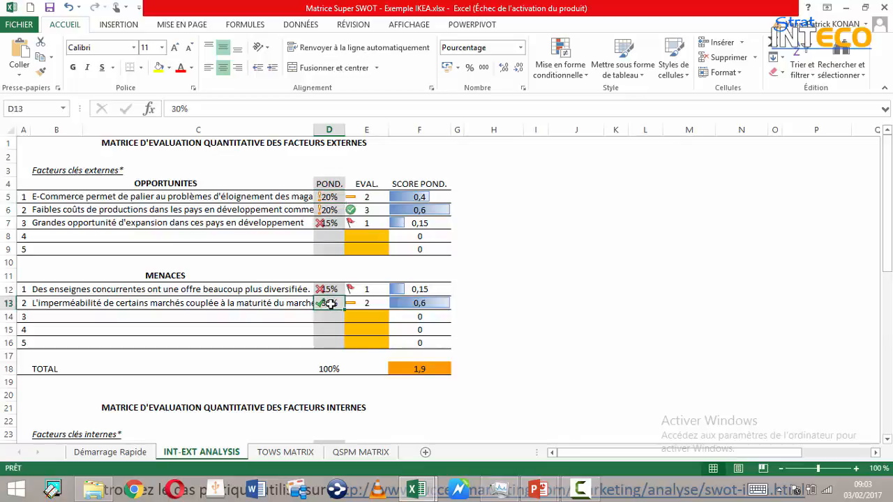
{"action": "left_click", "coordinate": [329, 225]}
{"action": "left_click", "coordinate": [328, 288]}
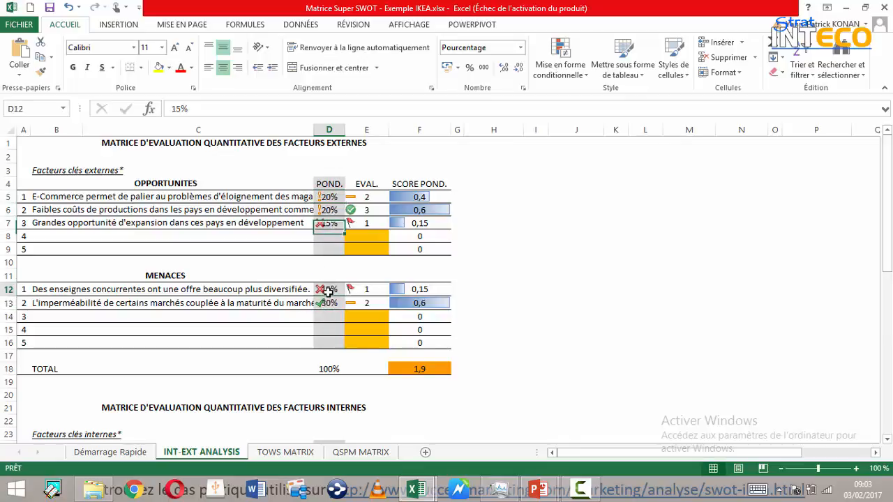
{"action": "left_click", "coordinate": [330, 209]}
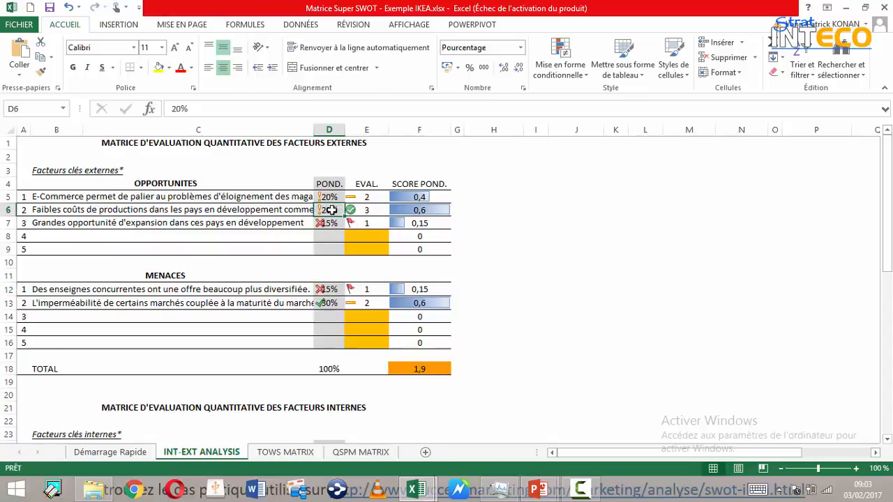
{"action": "left_click", "coordinate": [331, 196]}
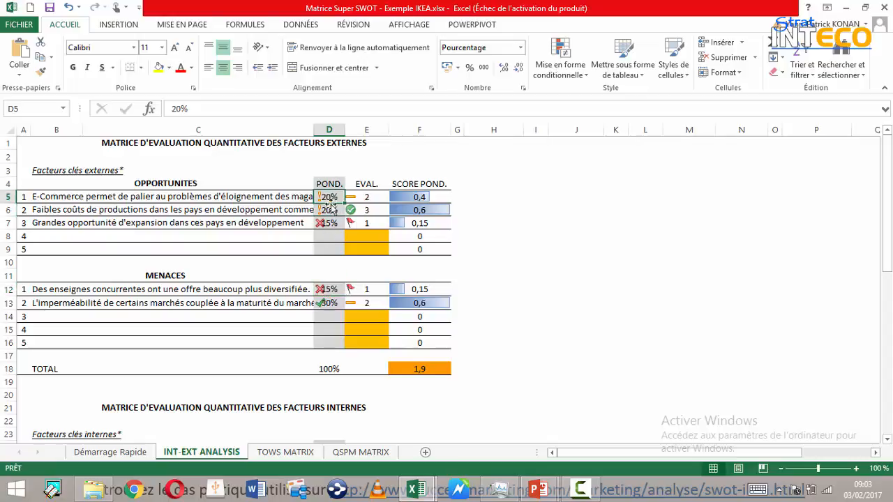
{"action": "left_click", "coordinate": [330, 209]}
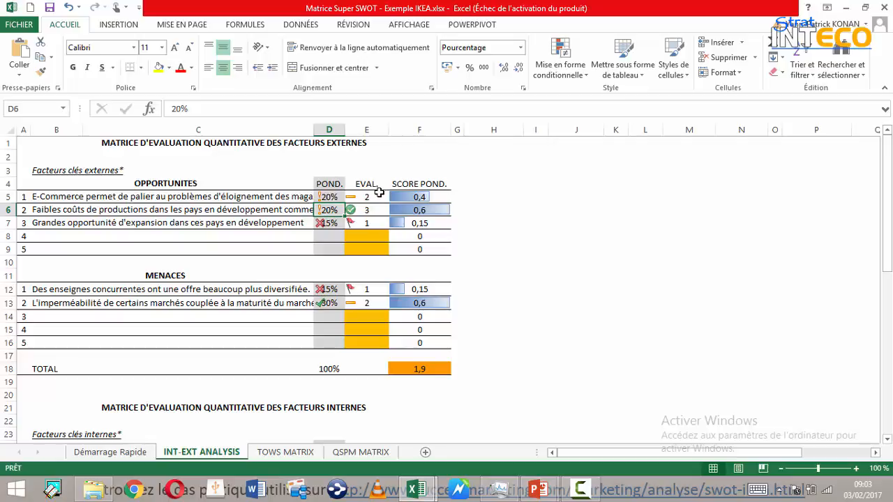
- Examine the EVAL. ratings of the three filled-in opportunities in the external factors matrix
{"action": "left_click", "coordinate": [377, 195]}
{"action": "left_click", "coordinate": [376, 222]}
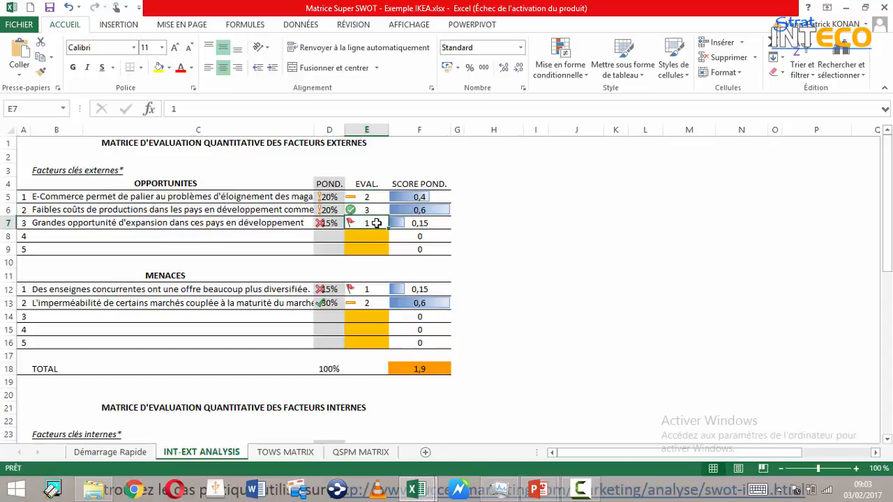
{"action": "left_click", "coordinate": [376, 197]}
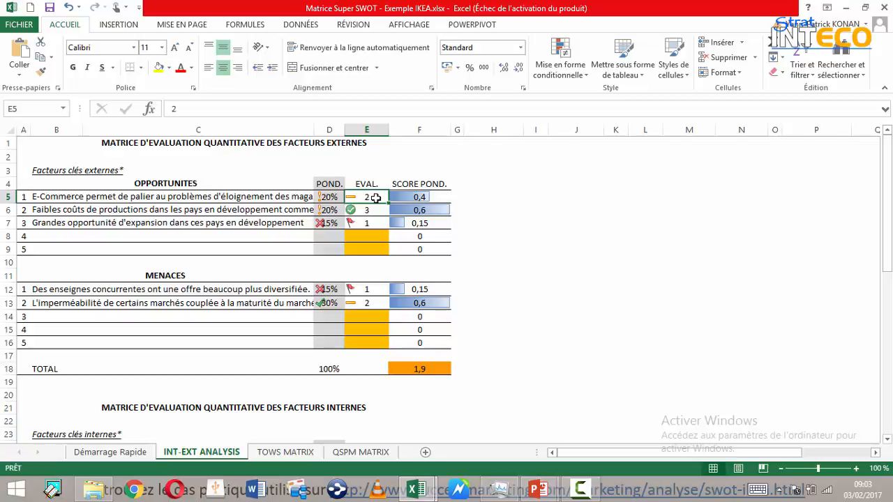
{"action": "left_click", "coordinate": [373, 210]}
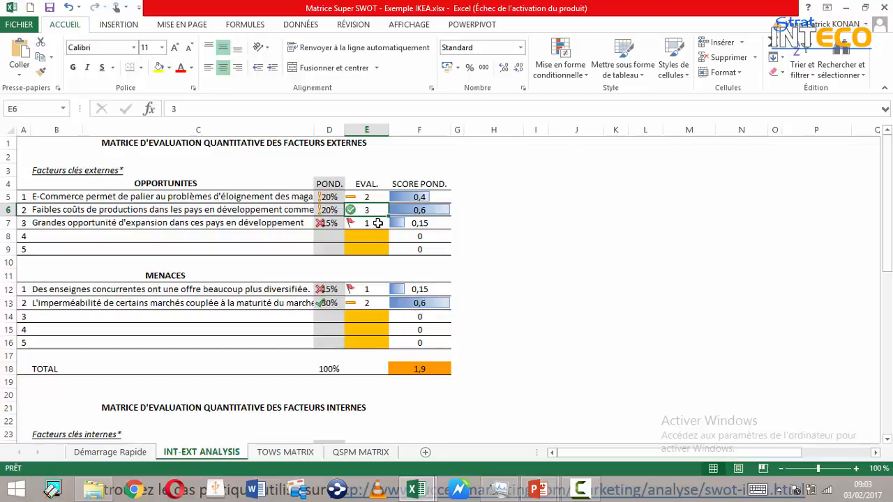
{"action": "left_click", "coordinate": [377, 224]}
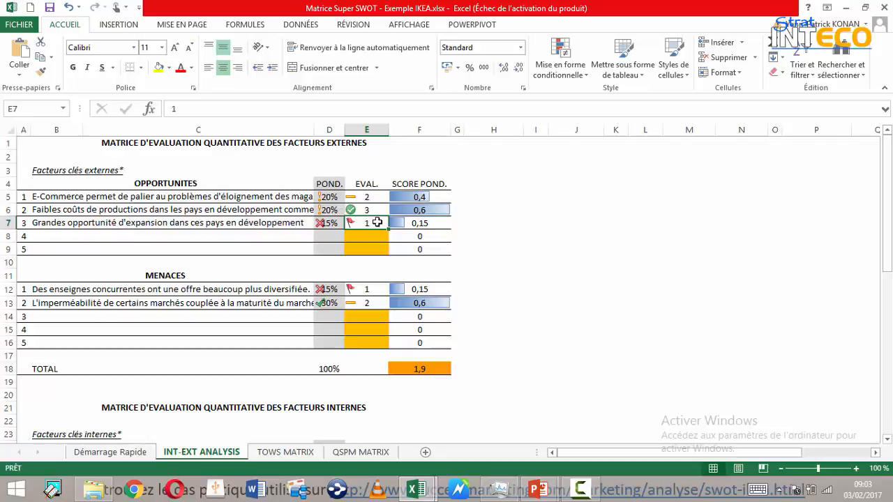
- Examine the EVAL. ratings of the two MENACES and the first threat's POND. weighting
{"action": "key", "text": "Down"}
{"action": "key", "text": "Down"}
{"action": "key", "text": "Down"}
{"action": "key", "text": "Down"}
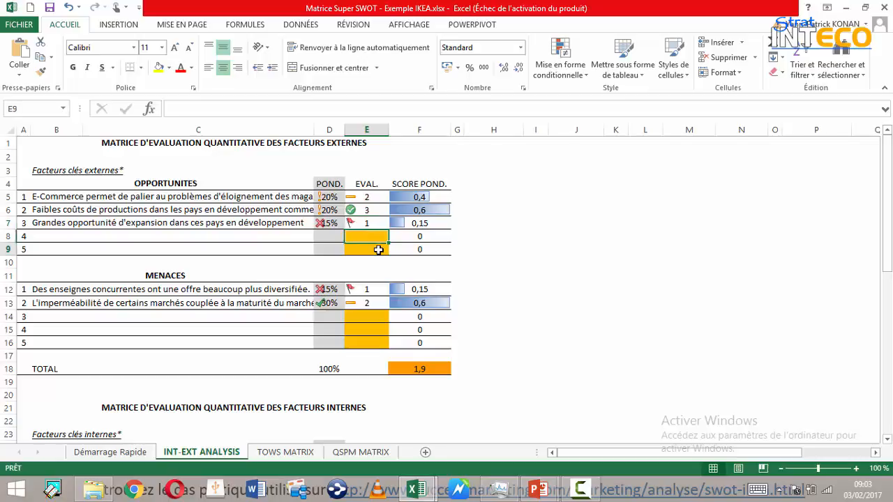
{"action": "key", "text": "Down"}
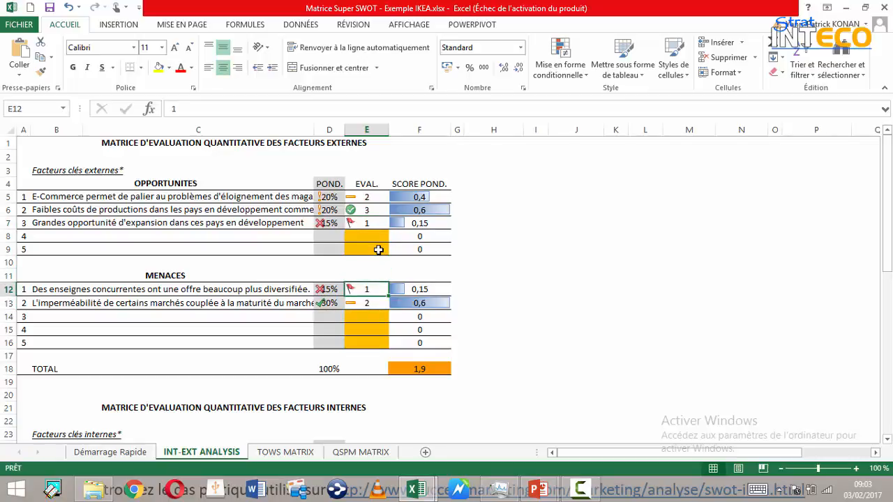
{"action": "key", "text": "Down"}
{"action": "key", "text": "Down"}
{"action": "key", "text": "Up"}
{"action": "key", "text": "Up"}
{"action": "left_click", "coordinate": [339, 289]}
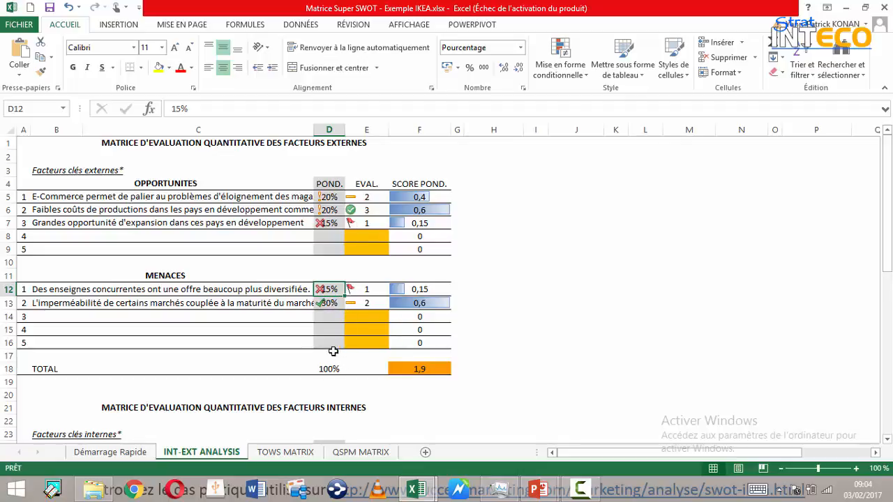
{"action": "left_click", "coordinate": [378, 290]}
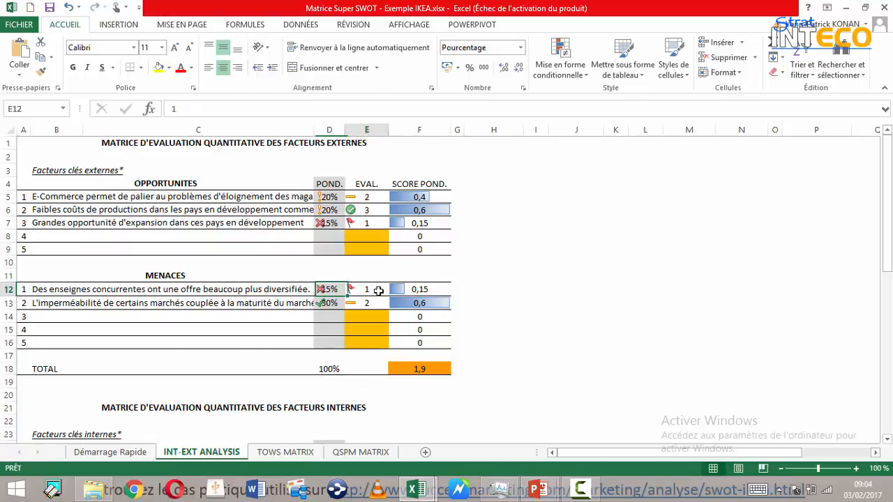
{"action": "left_click", "coordinate": [378, 303]}
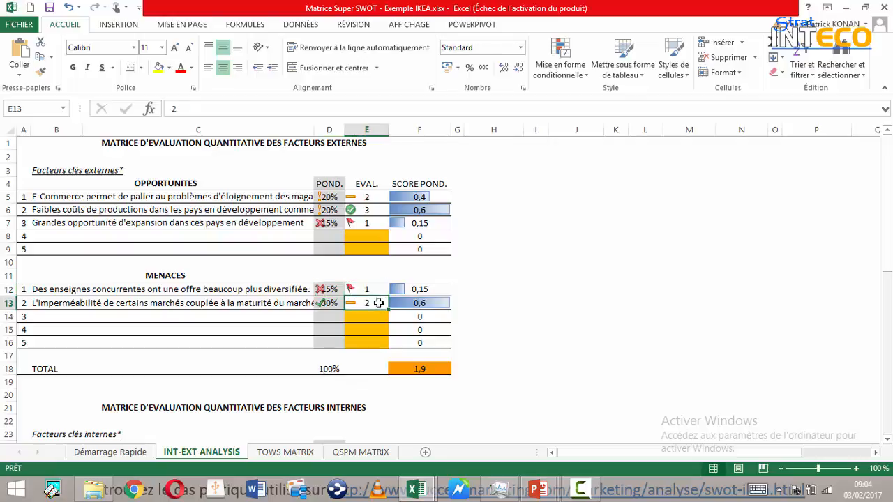
- Look through the EVAL. ratings of the FORCES and FAIBLESSES in the internal factors matrix, as far as E34
{"action": "key", "text": "Down"}
{"action": "key", "text": "Down"}
{"action": "key", "text": "Down"}
{"action": "key", "text": "Down"}
{"action": "key", "text": "Down"}
{"action": "key", "text": "Down"}
{"action": "key", "text": "Down"}
{"action": "key", "text": "Down"}
{"action": "key", "text": "Down"}
{"action": "key", "text": "Down"}
{"action": "key", "text": "Down"}
{"action": "key", "text": "Down"}
{"action": "key", "text": "Down"}
{"action": "key", "text": "Down"}
{"action": "key", "text": "Down"}
{"action": "key", "text": "Down"}
{"action": "key", "text": "Down"}
{"action": "key", "text": "Down"}
{"action": "key", "text": "Down"}
{"action": "key", "text": "Down"}
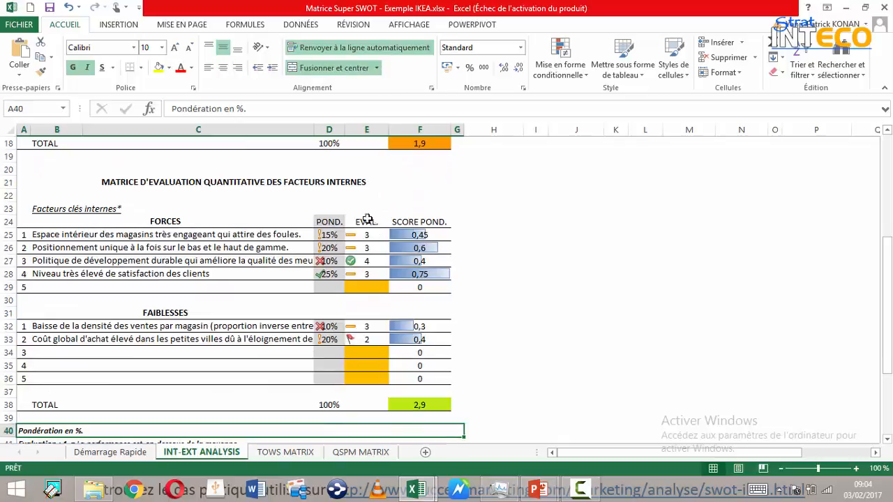
{"action": "left_click", "coordinate": [376, 234]}
{"action": "key", "text": "Down"}
{"action": "key", "text": "Down"}
{"action": "key", "text": "Down"}
{"action": "key", "text": "Down"}
{"action": "key", "text": "Down"}
{"action": "key", "text": "Down"}
{"action": "key", "text": "Down"}
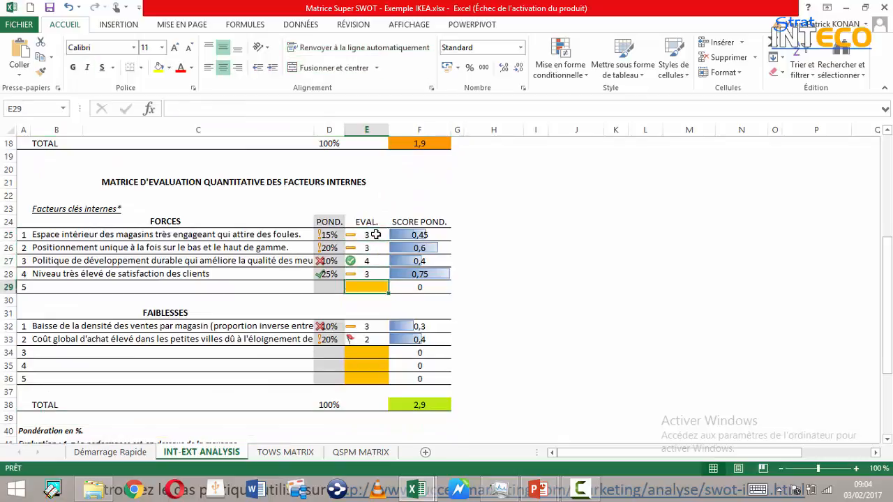
{"action": "key", "text": "Down"}
{"action": "key", "text": "Down"}
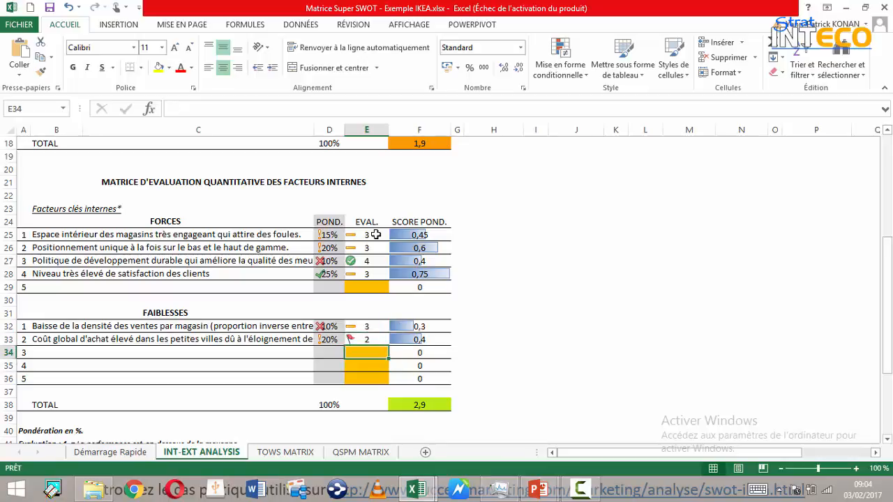
- Try EVAL. ratings of 0 and 5 for the empty third weakness in E34, and clear the cell
{"action": "type", "text": "0"}
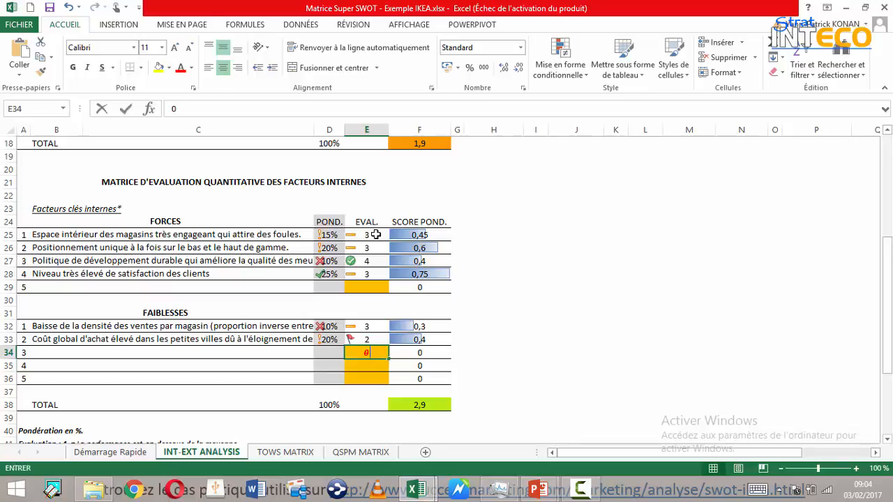
{"action": "key", "text": "Return"}
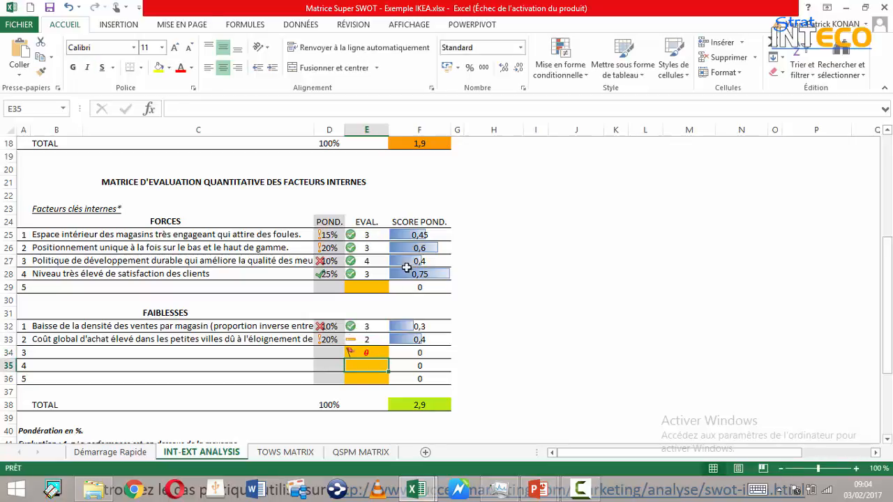
{"action": "left_click", "coordinate": [377, 353]}
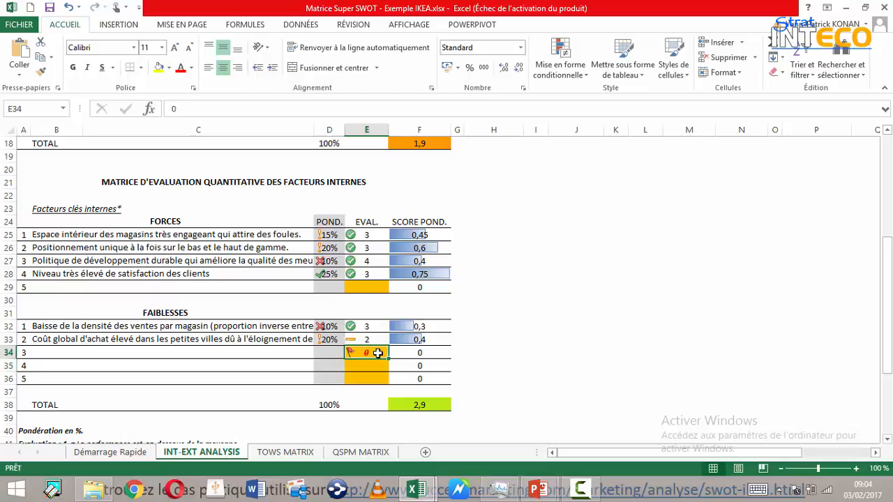
{"action": "type", "text": "5"}
{"action": "key", "text": "Return"}
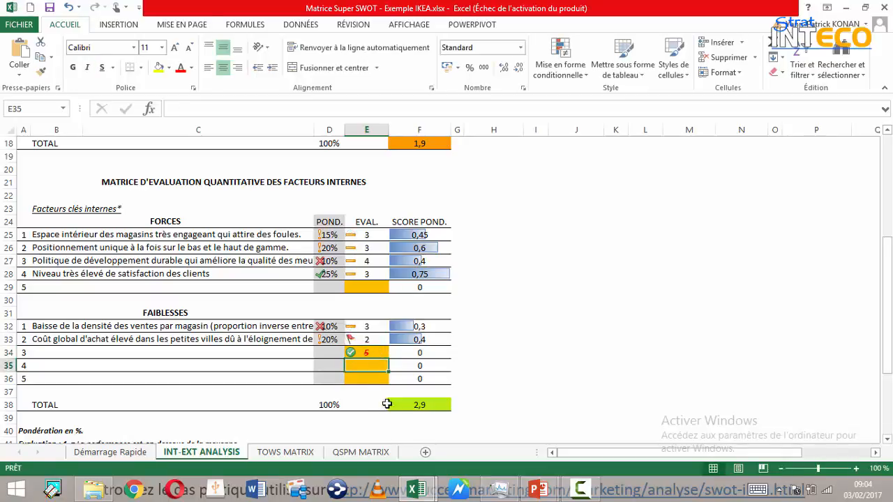
{"action": "left_click", "coordinate": [377, 353]}
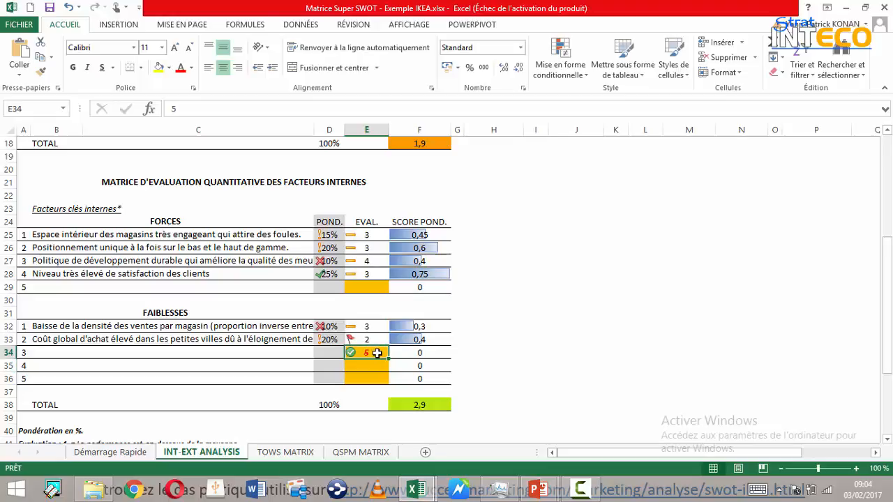
{"action": "key", "text": "Delete"}
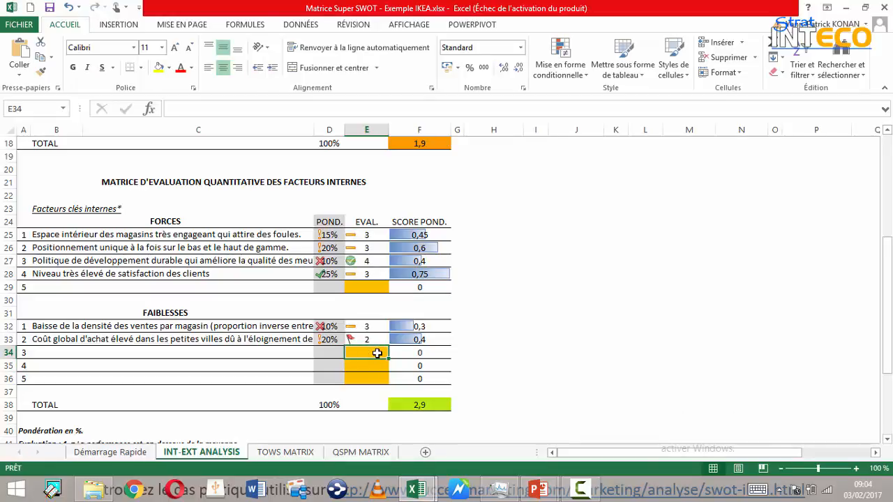
- Go back up to the external factors matrix and examine its SCORE POND. total in F18
{"action": "key", "text": "Up"}
{"action": "key", "text": "Up"}
{"action": "key", "text": "Up"}
{"action": "key", "text": "Up"}
{"action": "key", "text": "Up"}
{"action": "key", "text": "Up"}
{"action": "key", "text": "Up"}
{"action": "key", "text": "Up"}
{"action": "key", "text": "Up"}
{"action": "key", "text": "Up"}
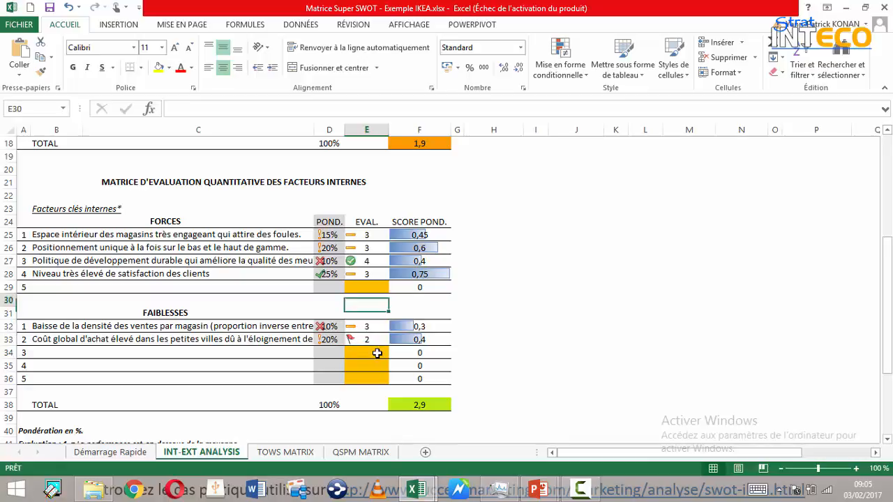
{"action": "key", "text": "Up"}
{"action": "key", "text": "Up"}
{"action": "key", "text": "Up"}
{"action": "key", "text": "Up"}
{"action": "key", "text": "Up"}
{"action": "key", "text": "Up"}
{"action": "key", "text": "Up"}
{"action": "key", "text": "Up"}
{"action": "key", "text": "Up"}
{"action": "key", "text": "Up"}
{"action": "key", "text": "Up"}
{"action": "key", "text": "Up"}
{"action": "key", "text": "Up"}
{"action": "key", "text": "Up"}
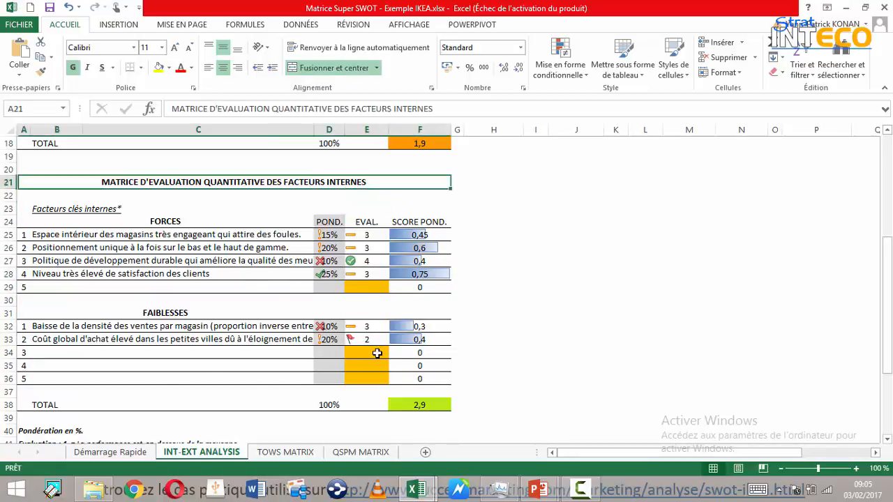
{"action": "key", "text": "Up"}
{"action": "key", "text": "Up"}
{"action": "key", "text": "Up"}
{"action": "key", "text": "Up"}
{"action": "key", "text": "Up"}
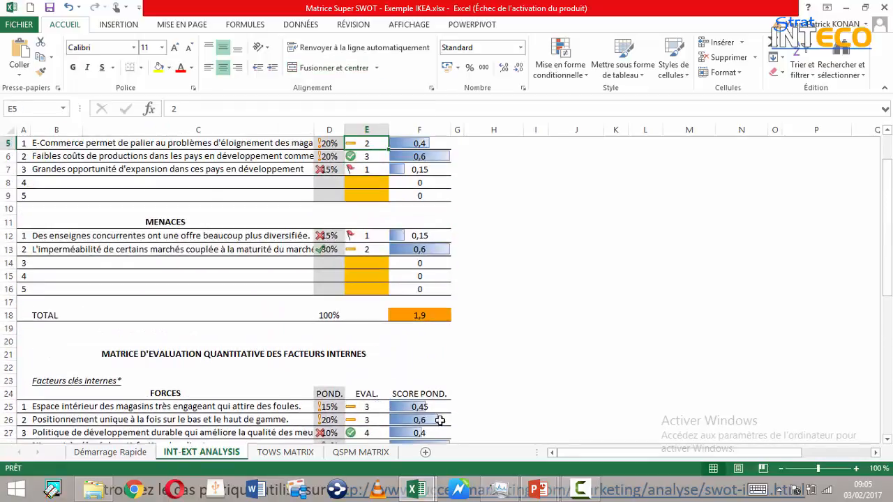
{"action": "left_click", "coordinate": [433, 316]}
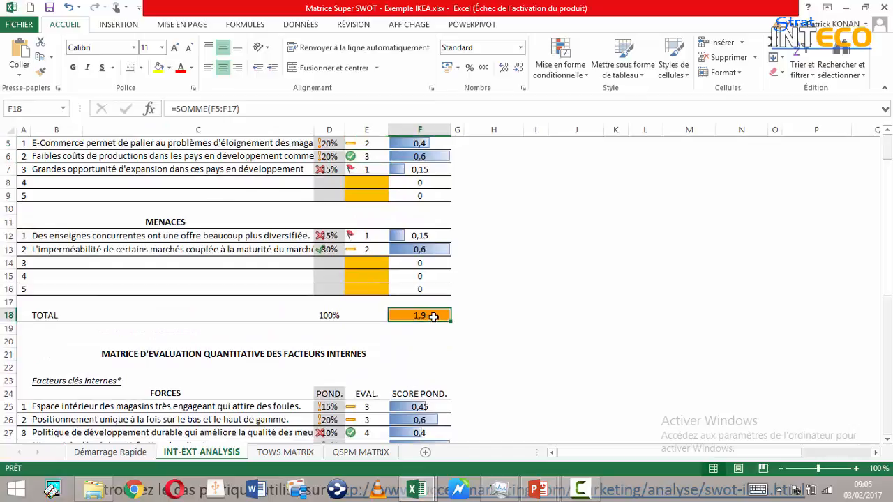
- Look over the external factors matrix from its title down to the weighted score total
{"action": "key", "text": "Up"}
{"action": "key", "text": "Up"}
{"action": "key", "text": "Up"}
{"action": "key", "text": "Up"}
{"action": "key", "text": "Up"}
{"action": "key", "text": "Up"}
{"action": "key", "text": "Up"}
{"action": "key", "text": "Up"}
{"action": "key", "text": "Up"}
{"action": "key", "text": "Up"}
{"action": "key", "text": "Up"}
{"action": "key", "text": "Up"}
{"action": "key", "text": "Up"}
{"action": "key", "text": "Up"}
{"action": "key", "text": "Up"}
{"action": "key", "text": "Up"}
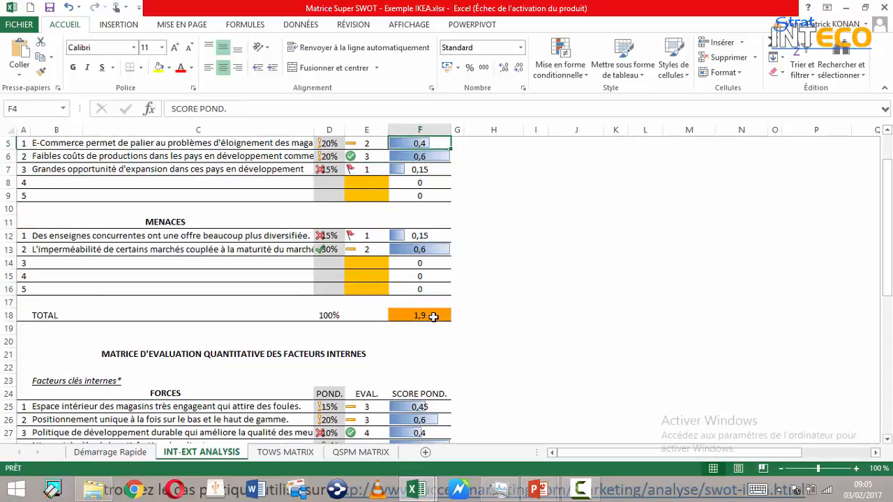
{"action": "key", "text": "Up"}
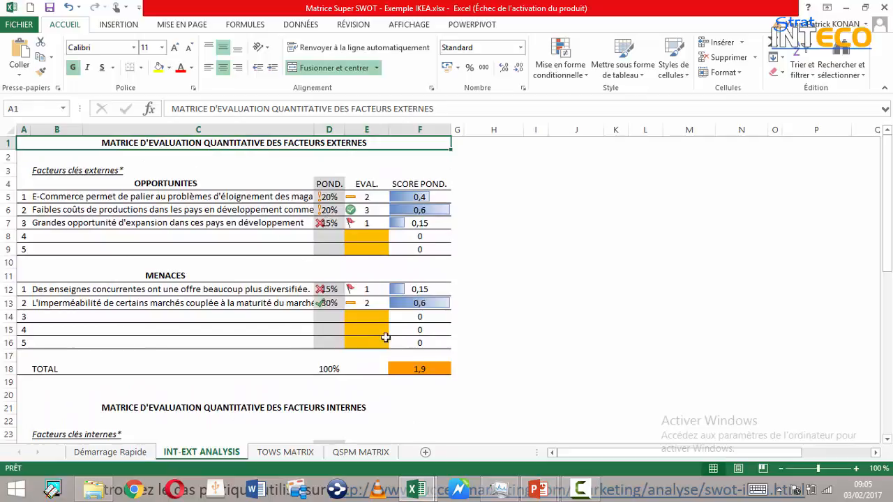
{"action": "left_click", "coordinate": [438, 370]}
- Go down to the internal factors matrix and examine its SCORE POND. total in F38
{"action": "key", "text": "Down"}
{"action": "key", "text": "Down"}
{"action": "key", "text": "Down"}
{"action": "key", "text": "Down"}
{"action": "key", "text": "Down"}
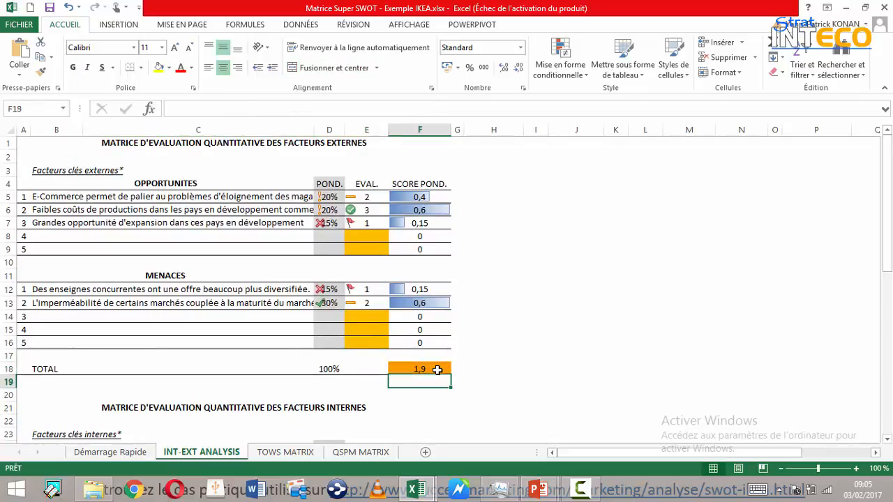
{"action": "key", "text": "Down"}
{"action": "key", "text": "Down"}
{"action": "key", "text": "Down"}
{"action": "key", "text": "Down"}
{"action": "key", "text": "Down"}
{"action": "key", "text": "Down"}
{"action": "key", "text": "Down"}
{"action": "key", "text": "Down"}
{"action": "key", "text": "Down"}
{"action": "key", "text": "Down"}
{"action": "key", "text": "Down"}
{"action": "key", "text": "Down"}
{"action": "key", "text": "Down"}
{"action": "key", "text": "Down"}
{"action": "key", "text": "Down"}
{"action": "key", "text": "Down"}
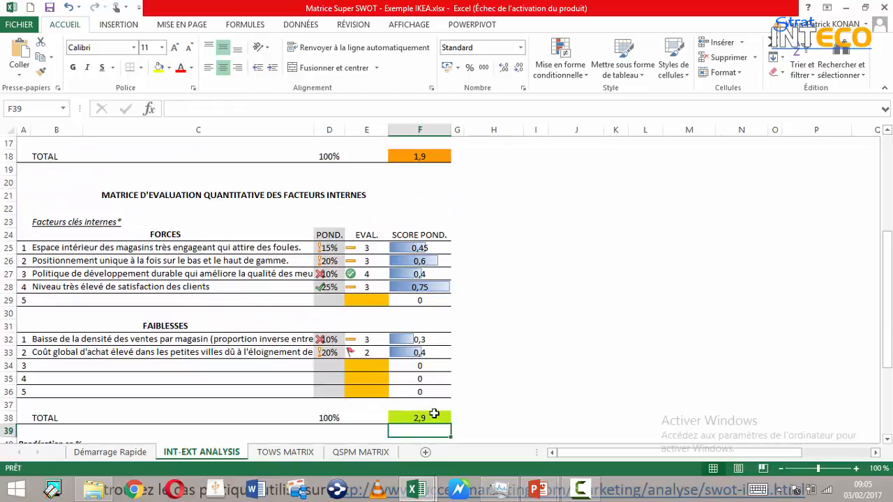
{"action": "left_click", "coordinate": [444, 419]}
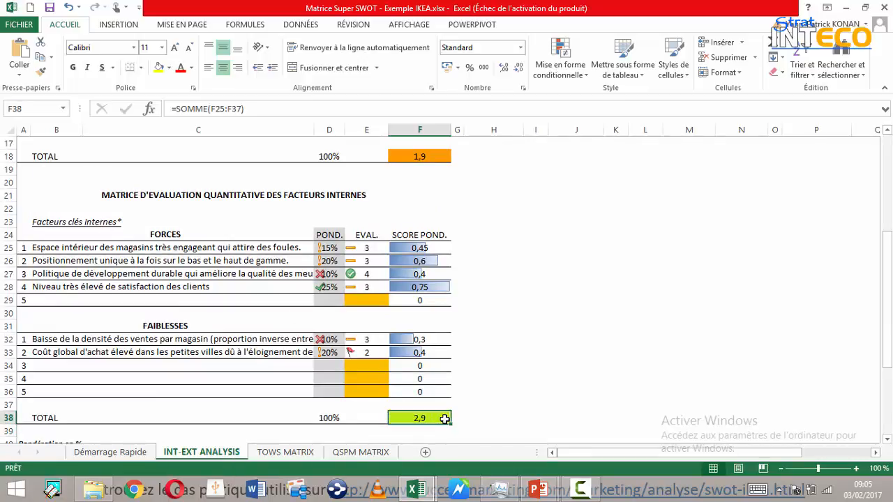
- Read the Total des Scores Pondérés rules below the internal matrix and compare the total in F38 with them
{"action": "key", "text": "Down"}
{"action": "key", "text": "Down"}
{"action": "key", "text": "Down"}
{"action": "key", "text": "Down"}
{"action": "key", "text": "Down"}
{"action": "key", "text": "Down"}
{"action": "key", "text": "Down"}
{"action": "key", "text": "Down"}
{"action": "key", "text": "Down"}
{"action": "key", "text": "Down"}
{"action": "key", "text": "Down"}
{"action": "key", "text": "Down"}
{"action": "key", "text": "Down"}
{"action": "key", "text": "Down"}
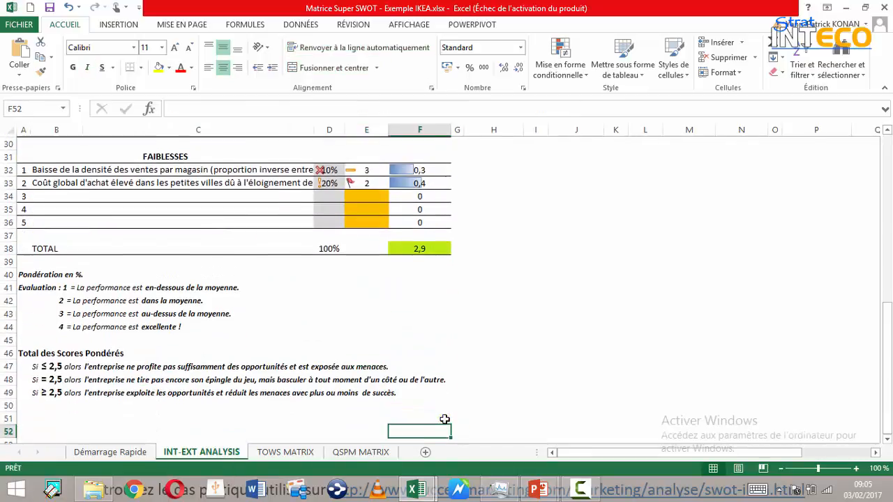
{"action": "left_click", "coordinate": [103, 352]}
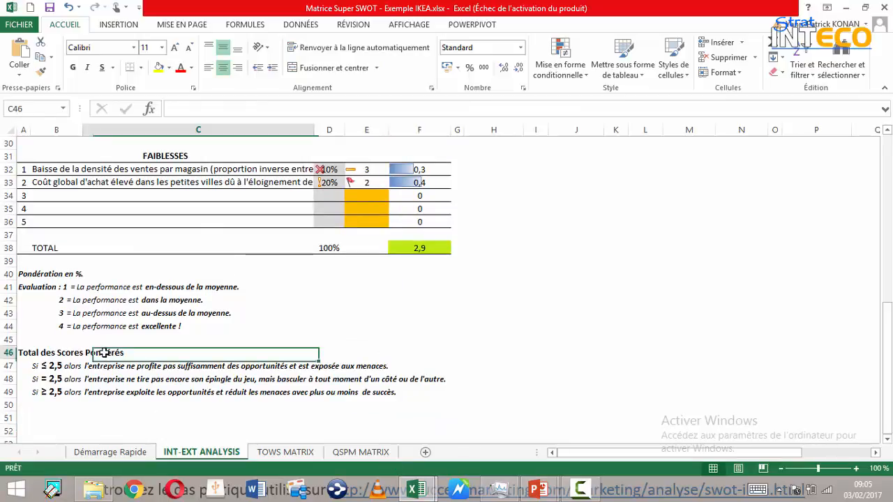
{"action": "key", "text": "Left"}
{"action": "key", "text": "Down"}
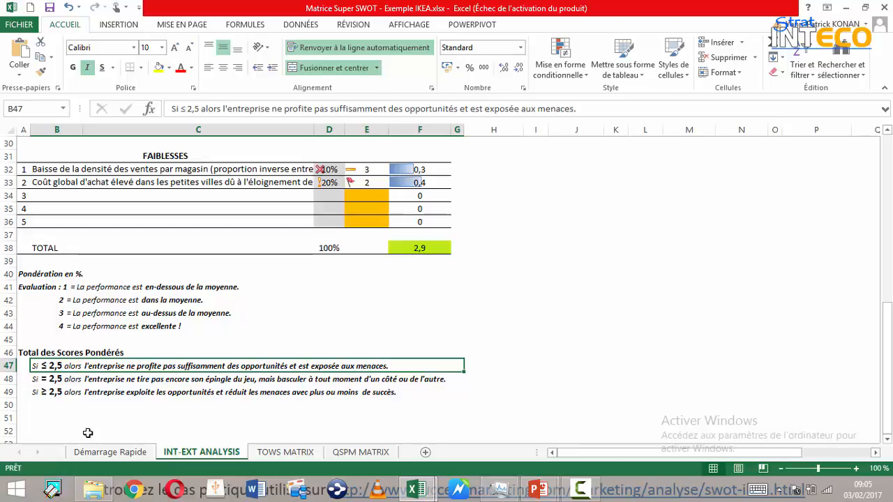
{"action": "left_click", "coordinate": [415, 249]}
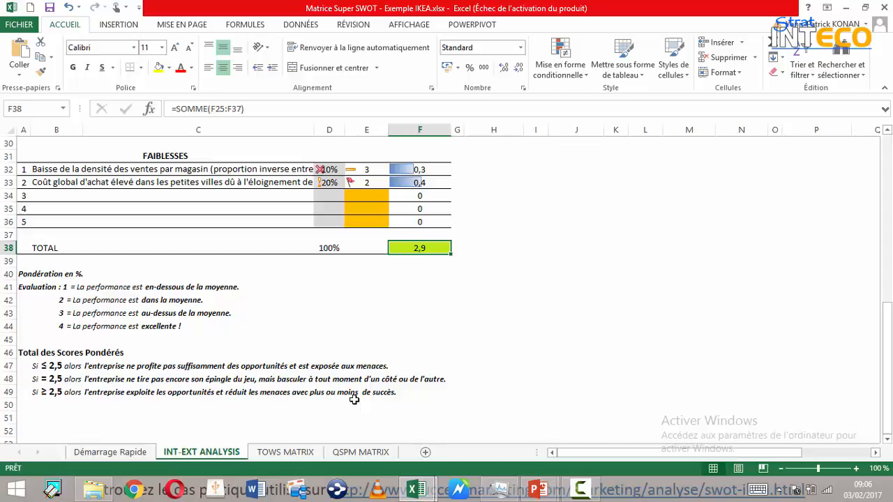
- Go back up through the internal factors matrix and review the external factors matrix above it
{"action": "key", "text": "Up"}
{"action": "key", "text": "Up"}
{"action": "key", "text": "Up"}
{"action": "key", "text": "Up"}
{"action": "key", "text": "Up"}
{"action": "key", "text": "Up"}
{"action": "key", "text": "Up"}
{"action": "key", "text": "Up"}
{"action": "key", "text": "Up"}
{"action": "key", "text": "Up"}
{"action": "key", "text": "Up"}
{"action": "key", "text": "Up"}
{"action": "key", "text": "Up"}
{"action": "key", "text": "Up"}
{"action": "key", "text": "Up"}
{"action": "key", "text": "Up"}
{"action": "key", "text": "Up"}
{"action": "key", "text": "Up"}
{"action": "key", "text": "Up"}
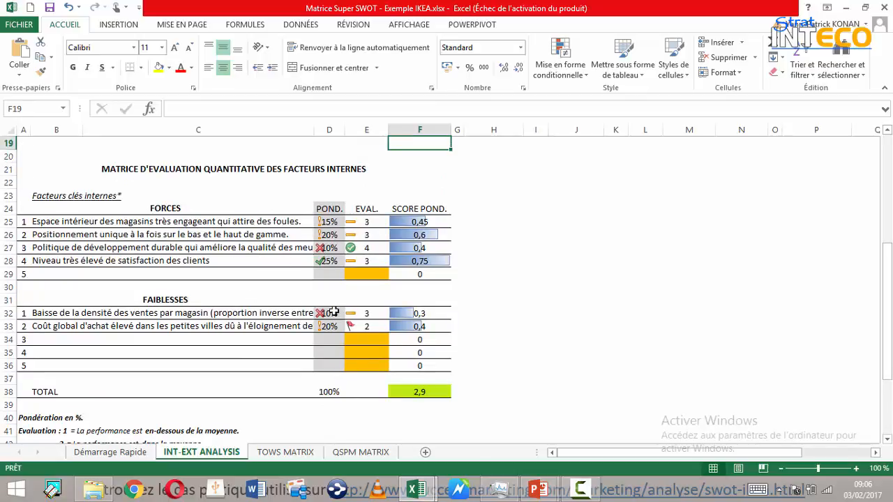
{"action": "key", "text": "Up"}
{"action": "key", "text": "Up"}
{"action": "key", "text": "Up"}
{"action": "key", "text": "Up"}
{"action": "key", "text": "Up"}
{"action": "key", "text": "Up"}
{"action": "key", "text": "Up"}
{"action": "key", "text": "Up"}
{"action": "key", "text": "Up"}
{"action": "key", "text": "Up"}
{"action": "key", "text": "Up"}
{"action": "key", "text": "Up"}
{"action": "key", "text": "Up"}
{"action": "key", "text": "Up"}
{"action": "key", "text": "Up"}
{"action": "key", "text": "Up"}
{"action": "key", "text": "Up"}
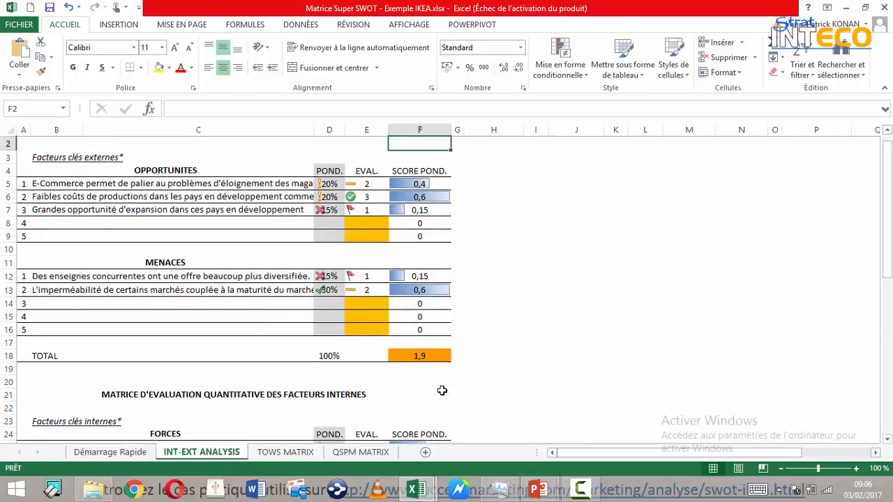
- Compare the factors in the TOWS MATRIX sheet with INT-EXT ANALYSIS, checking the first strength's link in D6, and return to TOWS MATRIX
{"action": "left_click", "coordinate": [287, 452]}
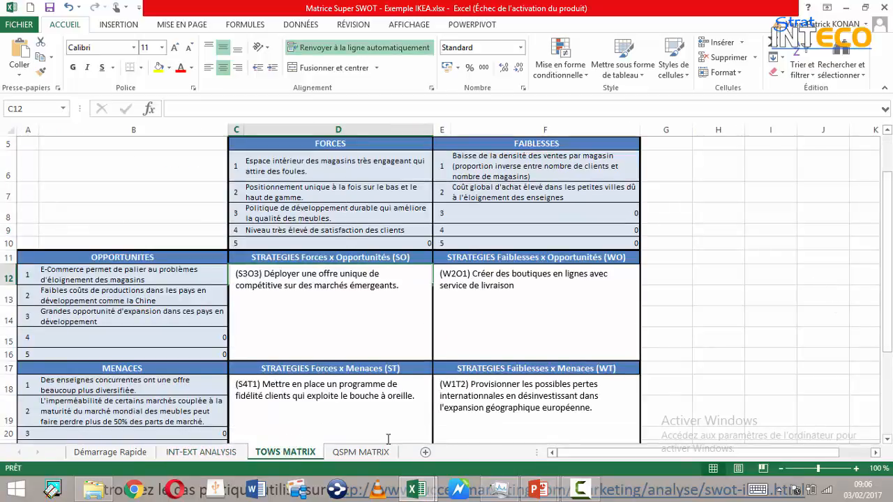
{"action": "left_click", "coordinate": [202, 452]}
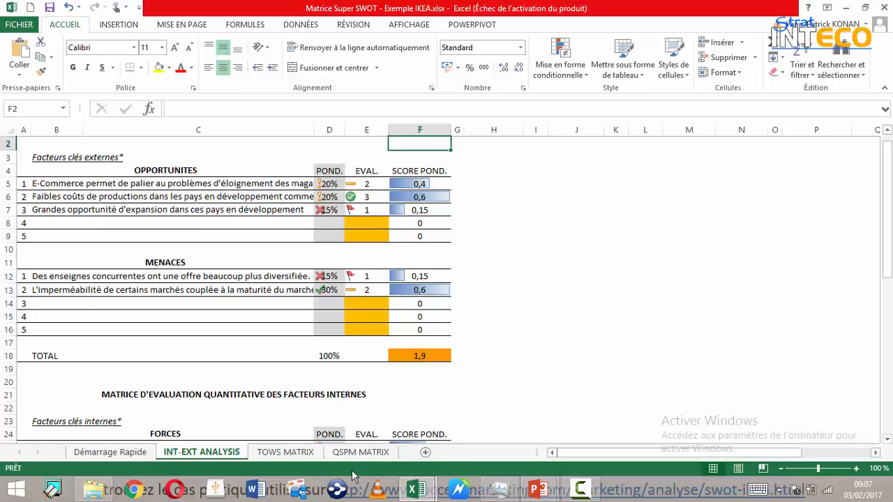
{"action": "left_click", "coordinate": [286, 452]}
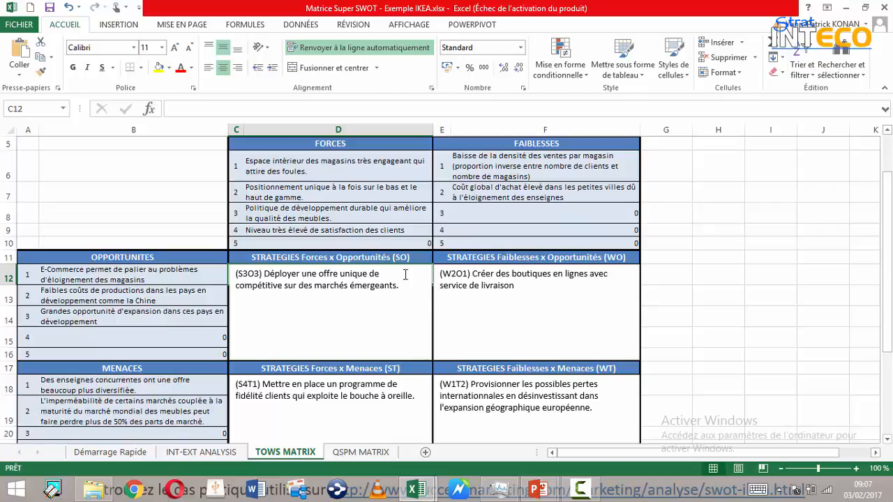
{"action": "left_click", "coordinate": [322, 172]}
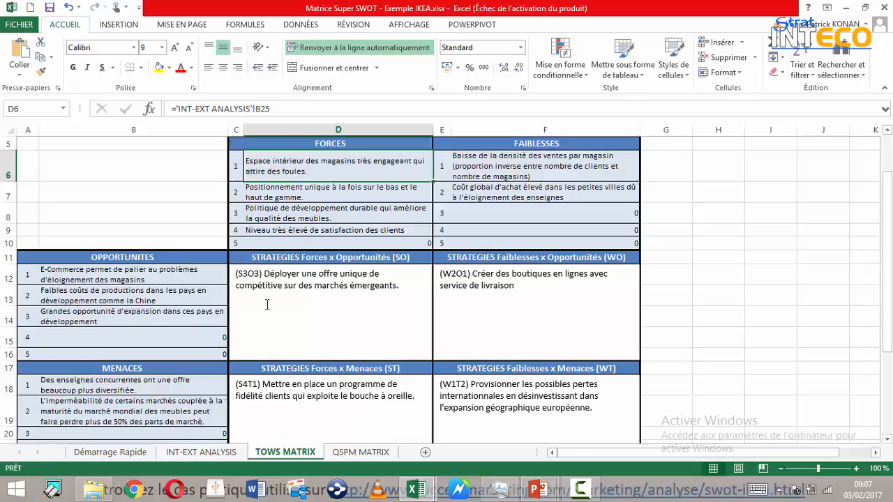
{"action": "left_click", "coordinate": [204, 454]}
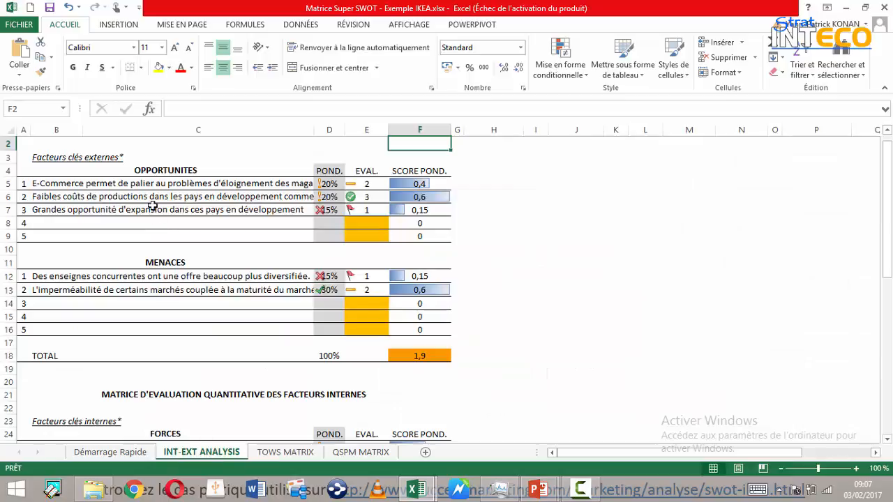
{"action": "left_click", "coordinate": [286, 452]}
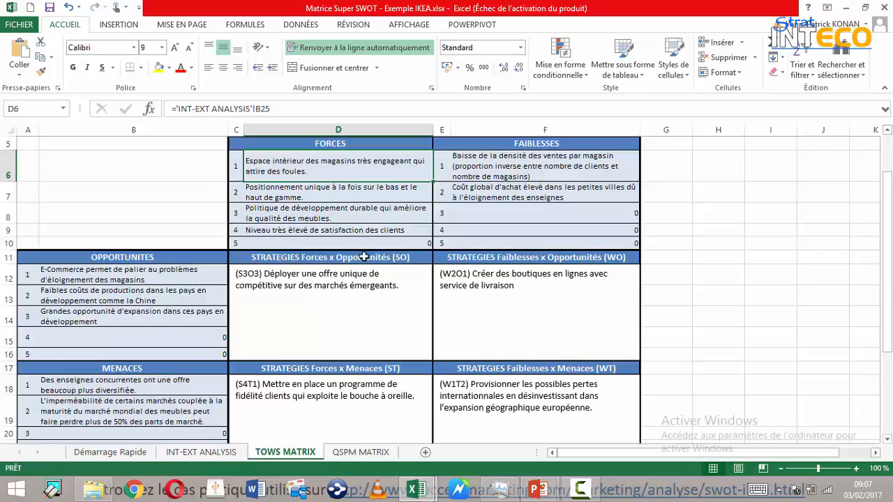
- Cross the first strength in the TOWS matrix with each of the three opportunities in turn
{"action": "left_click", "coordinate": [193, 279]}
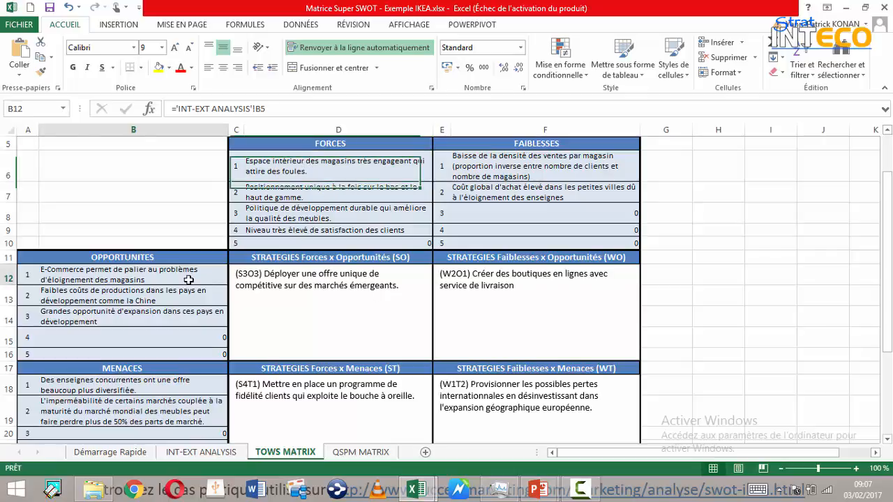
{"action": "left_click", "coordinate": [291, 159]}
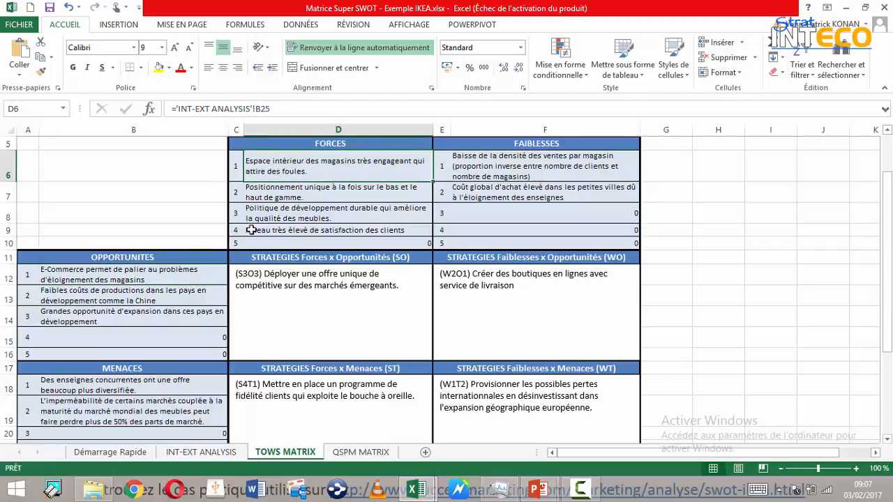
{"action": "left_click", "coordinate": [193, 280]}
{"action": "left_click", "coordinate": [292, 162]}
{"action": "left_click", "coordinate": [182, 297]}
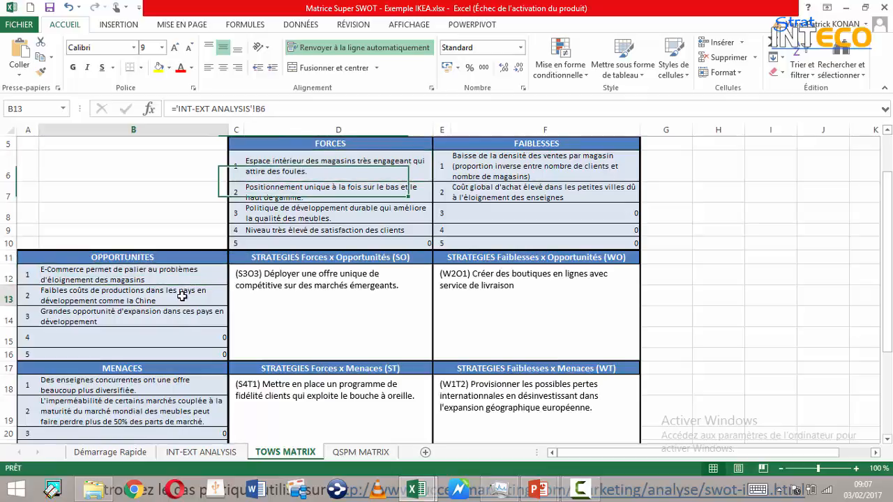
{"action": "left_click", "coordinate": [277, 162]}
{"action": "left_click", "coordinate": [191, 326]}
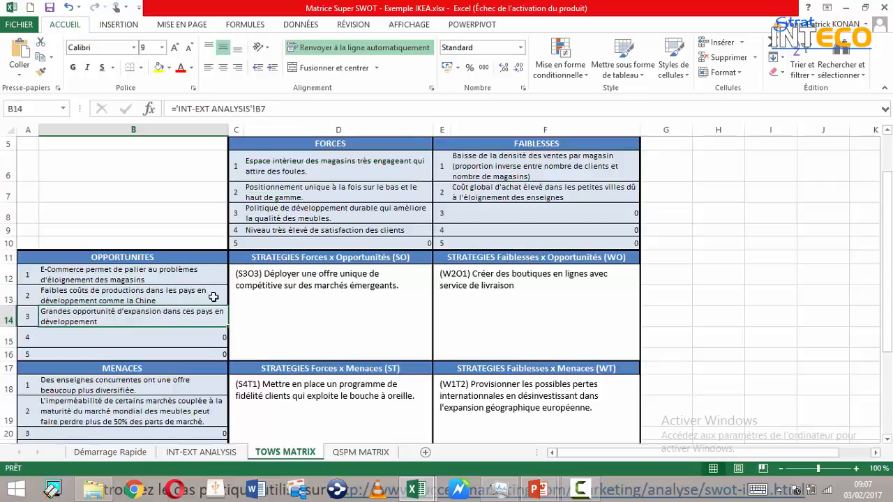
- Cross the second and third strengths with the opportunities in the TOWS matrix
{"action": "left_click", "coordinate": [305, 187]}
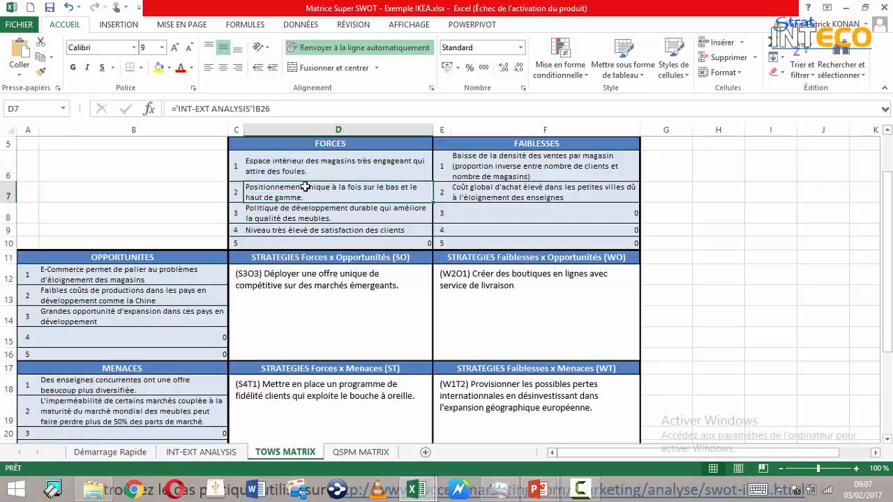
{"action": "left_click", "coordinate": [191, 281]}
{"action": "left_click", "coordinate": [271, 210]}
{"action": "left_click", "coordinate": [203, 294]}
{"action": "left_click", "coordinate": [287, 220]}
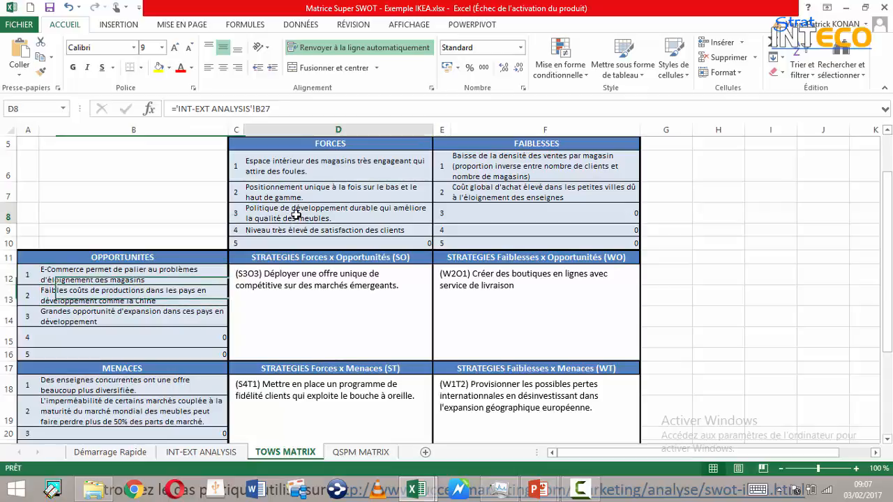
{"action": "left_click", "coordinate": [187, 315]}
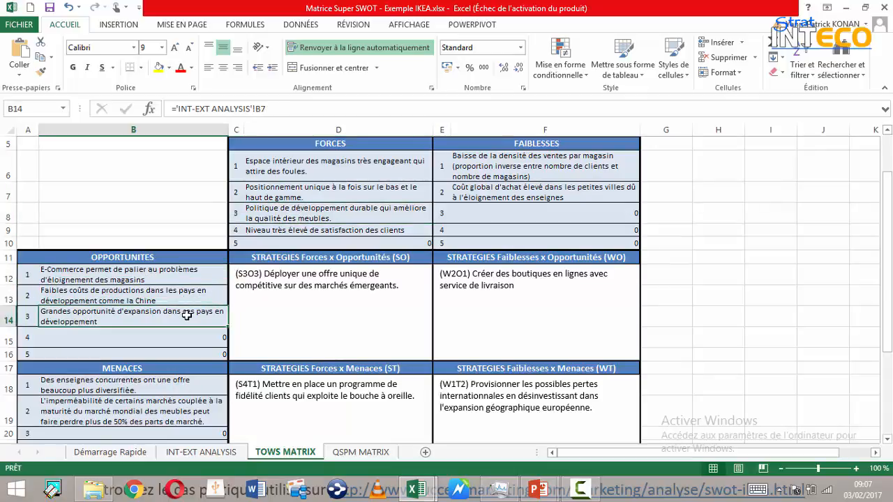
{"action": "left_click", "coordinate": [317, 212]}
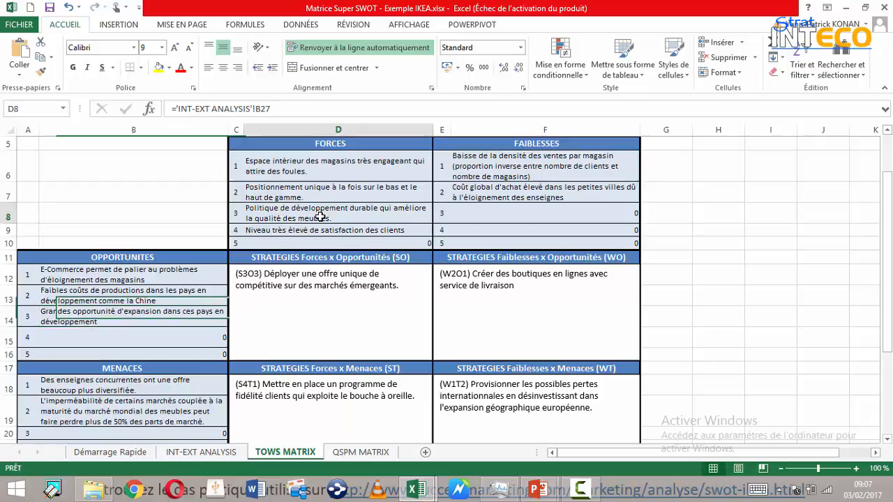
- Cross the second weakness in F7 with the second opportunity and the second threat
{"action": "left_click", "coordinate": [175, 415]}
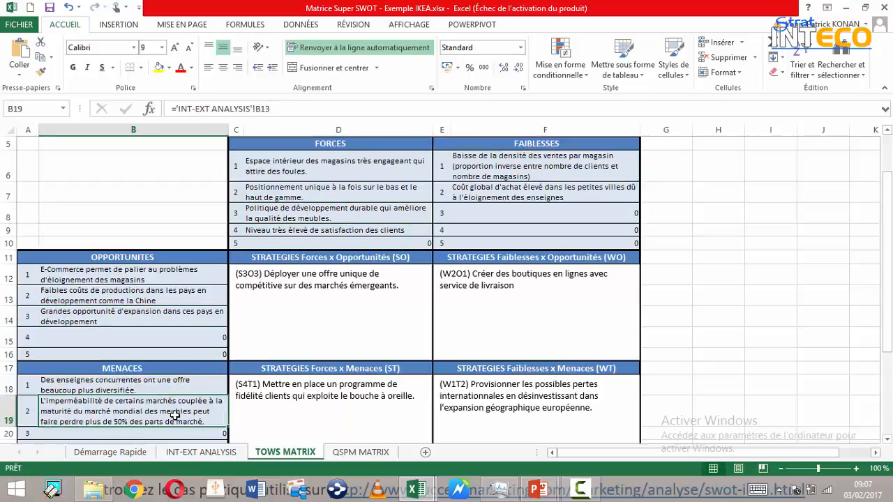
{"action": "left_click", "coordinate": [490, 190]}
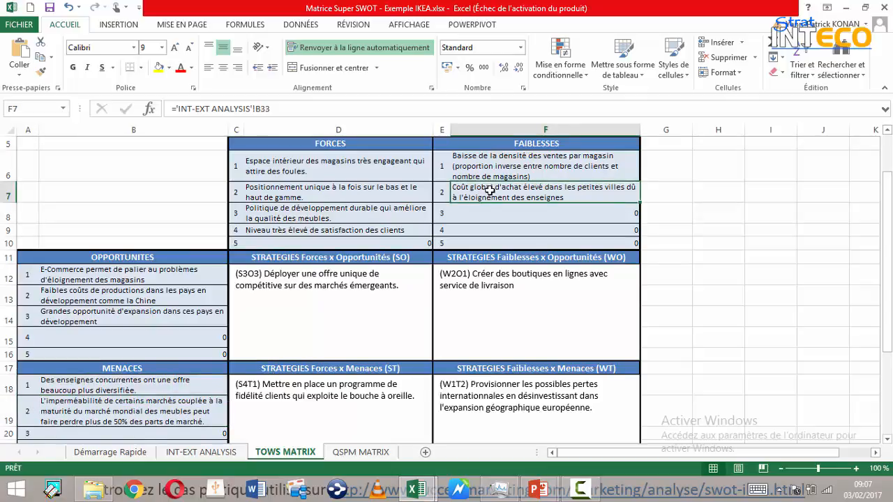
{"action": "key", "text": "ctrl+c"}
{"action": "left_click", "coordinate": [173, 299]}
{"action": "key", "text": "ctrl+c"}
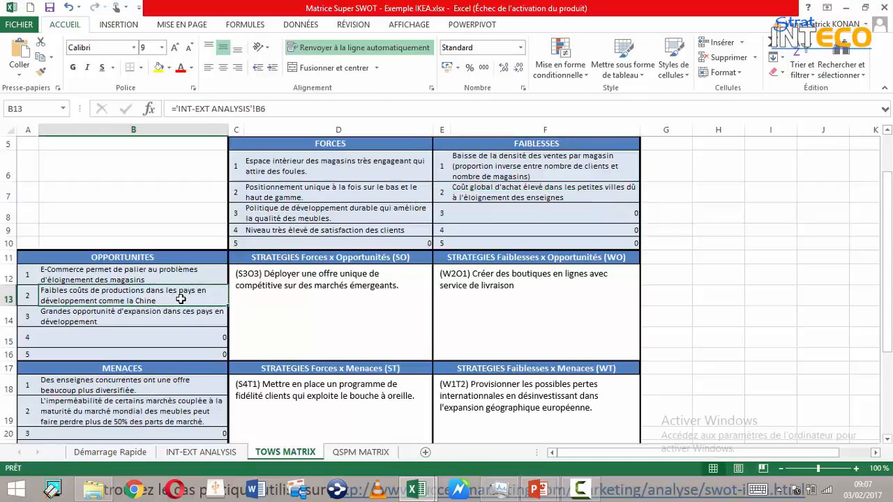
{"action": "left_click", "coordinate": [506, 187]}
{"action": "key", "text": "ctrl+c"}
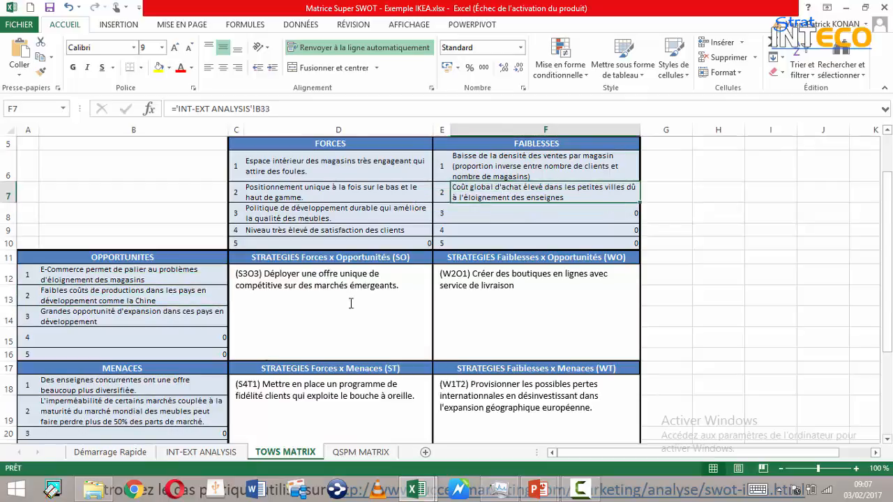
{"action": "left_click", "coordinate": [188, 409]}
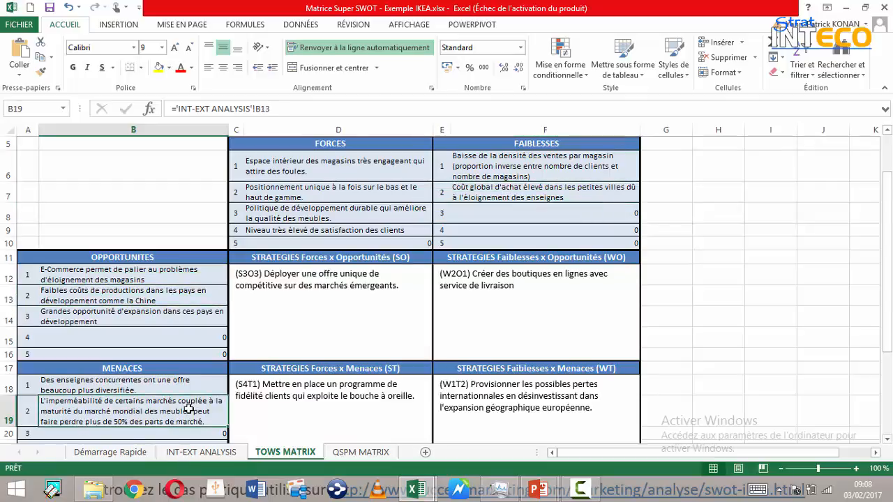
- Look through the SO, WO, ST and WT strategy boxes of the TOWS matrix, ending in the SO box
{"action": "left_click", "coordinate": [374, 313]}
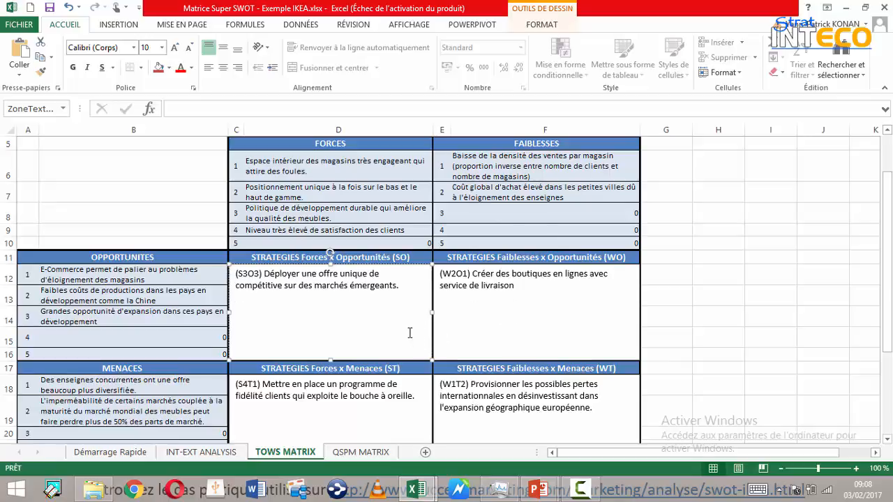
{"action": "left_click", "coordinate": [287, 163]}
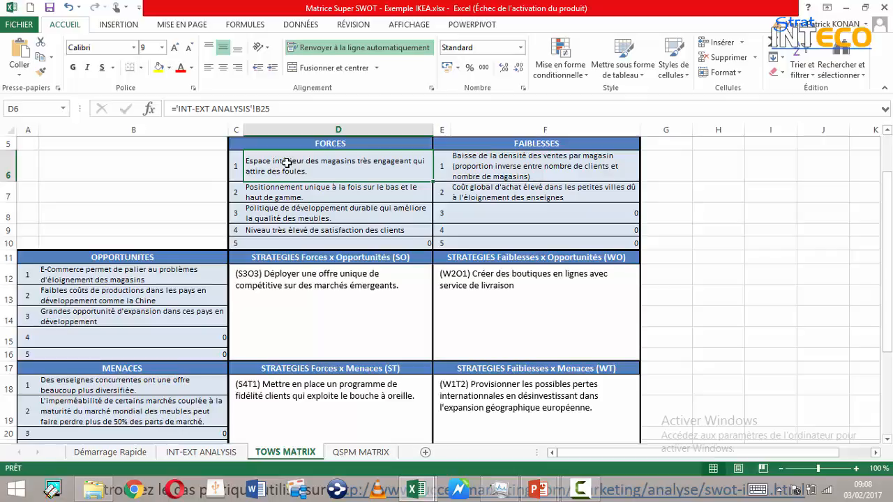
{"action": "left_click", "coordinate": [479, 335]}
{"action": "left_click", "coordinate": [380, 426]}
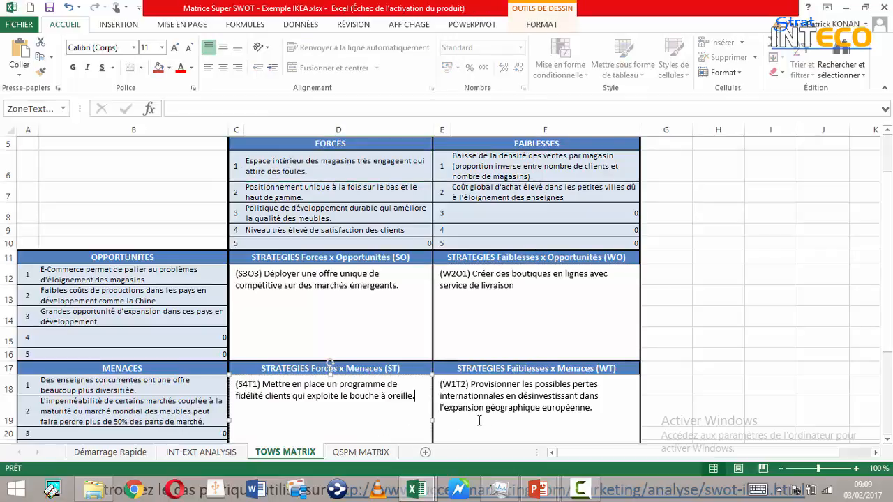
{"action": "left_click", "coordinate": [500, 425]}
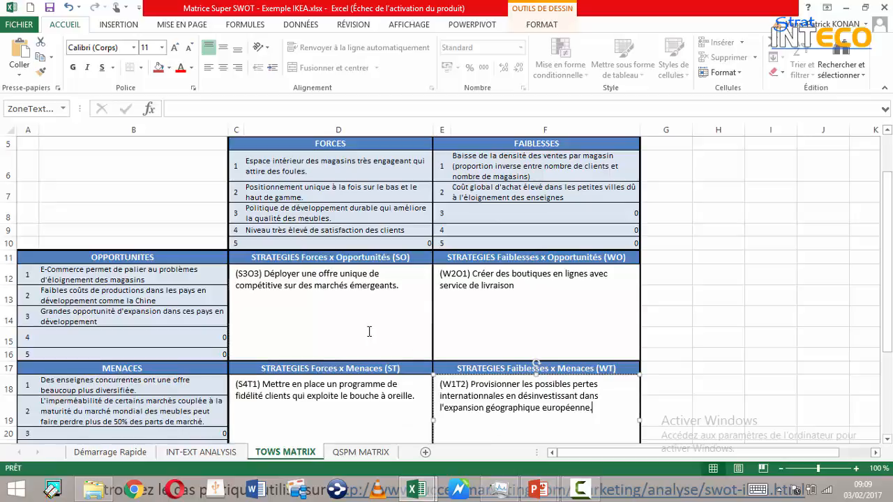
{"action": "left_click", "coordinate": [313, 300]}
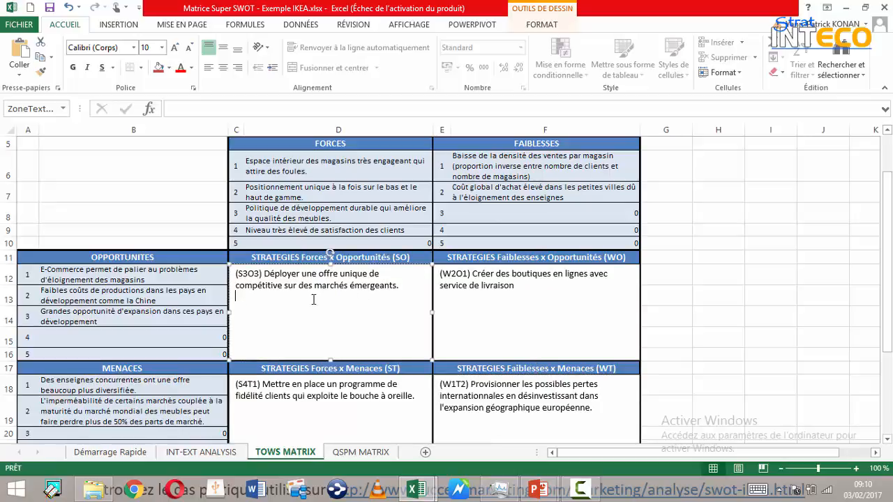
- Correct the S3O3 strategy in the SO box by replacing "de" after "unique" with "et"
{"action": "left_click", "coordinate": [371, 274]}
{"action": "left_click_drag", "start_coordinate": [371, 273], "coordinate": [376, 281]}
{"action": "type", "text": "et"}
{"action": "left_click", "coordinate": [340, 312]}
- Cross the third strength in D8 with the third opportunity in B14 to trace the S3O3 strategy
{"action": "left_click", "coordinate": [255, 214]}
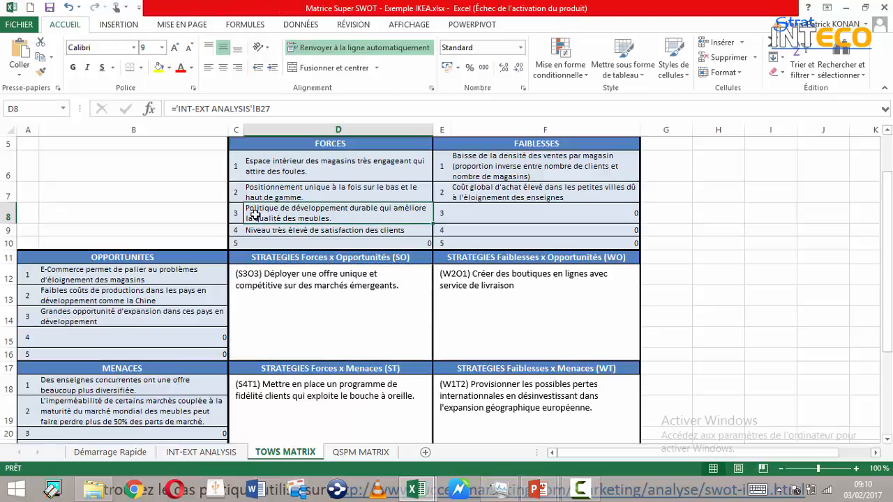
{"action": "left_click", "coordinate": [175, 311]}
{"action": "left_click", "coordinate": [278, 207]}
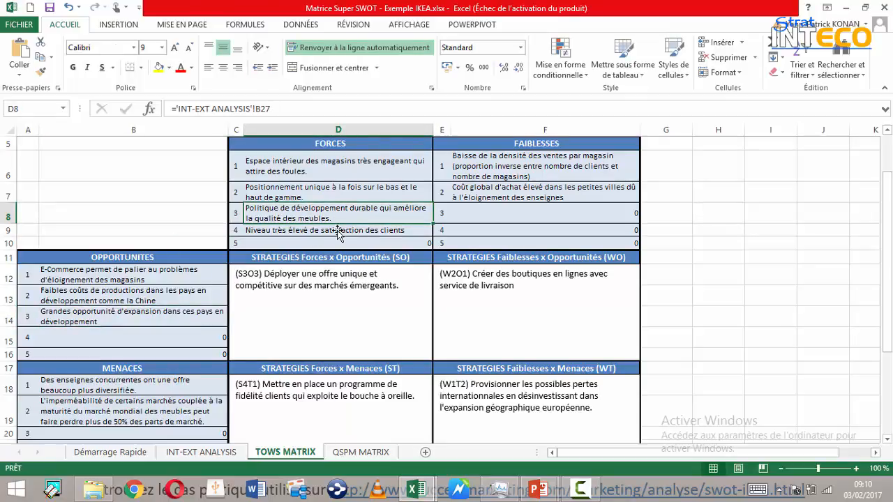
{"action": "left_click", "coordinate": [197, 318]}
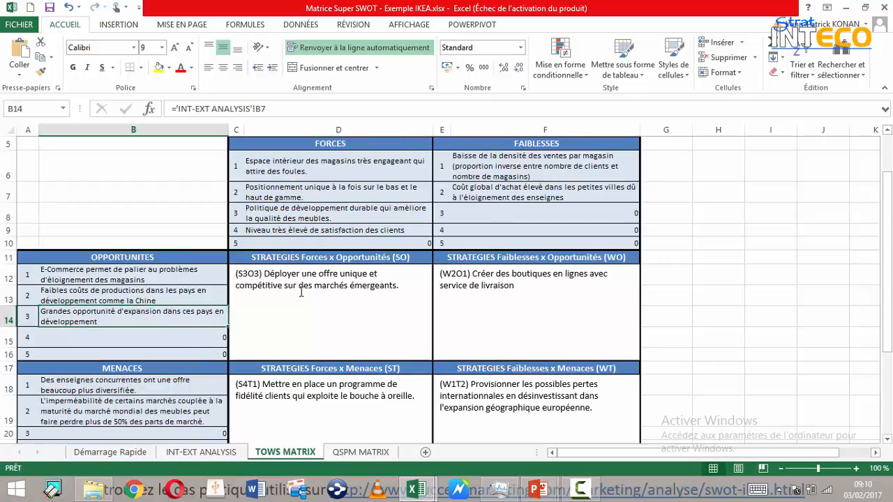
{"action": "left_click", "coordinate": [332, 216]}
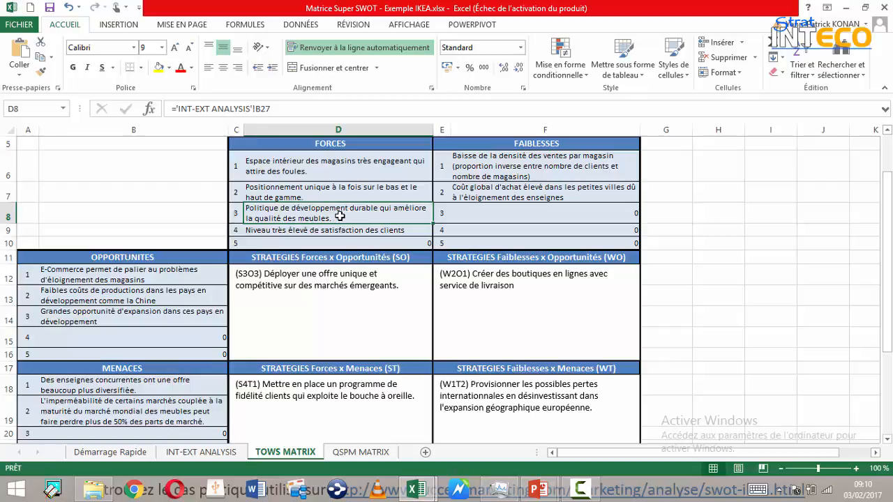
{"action": "left_click", "coordinate": [197, 318]}
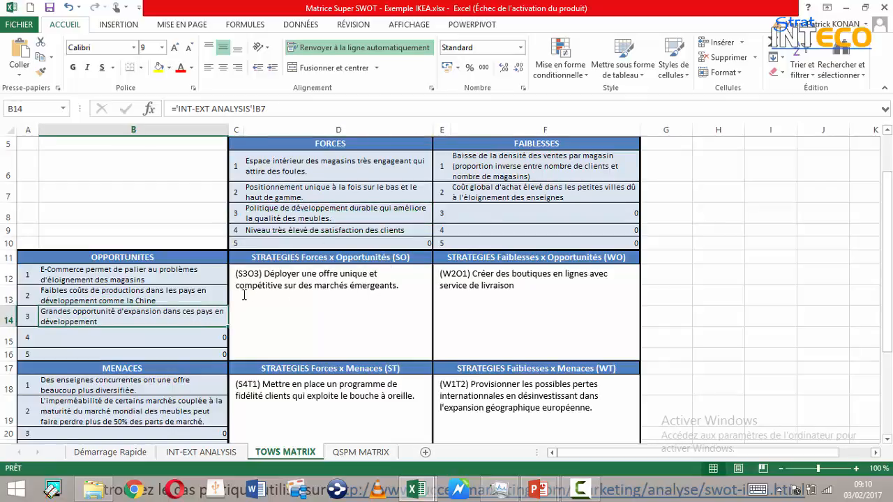
- Read the W2O1, S4T1 and W1T2 strategies in the WO, ST and WT boxes, including the "bouche à oreille" wording
{"action": "left_click", "coordinate": [483, 286]}
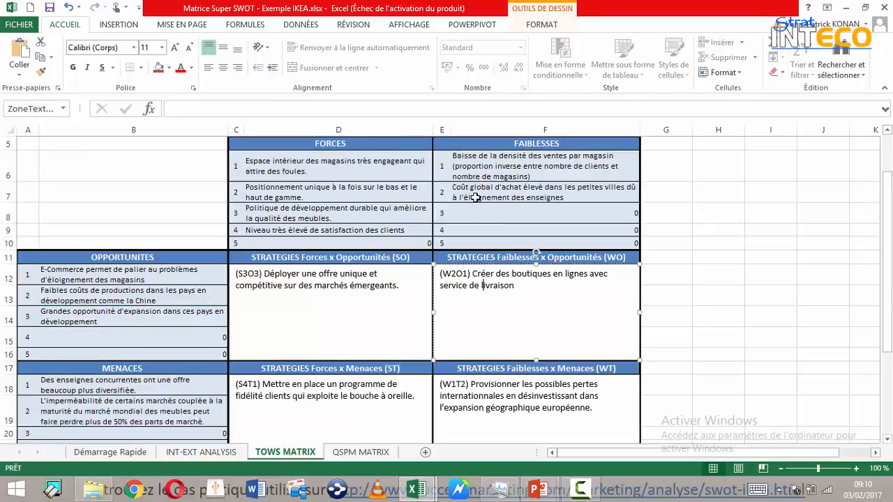
{"action": "left_click", "coordinate": [533, 289]}
{"action": "left_click", "coordinate": [295, 411]}
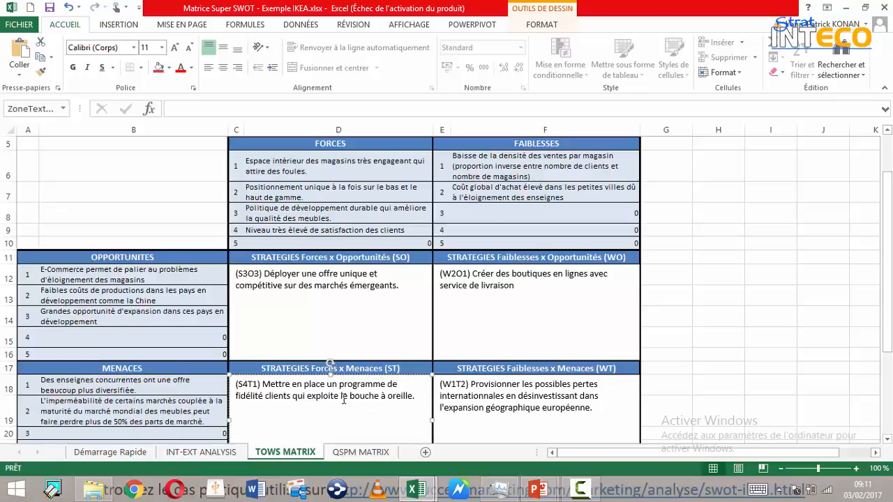
{"action": "left_click_drag", "start_coordinate": [340, 397], "coordinate": [412, 398]}
{"action": "left_click", "coordinate": [379, 410]}
{"action": "left_click", "coordinate": [489, 396]}
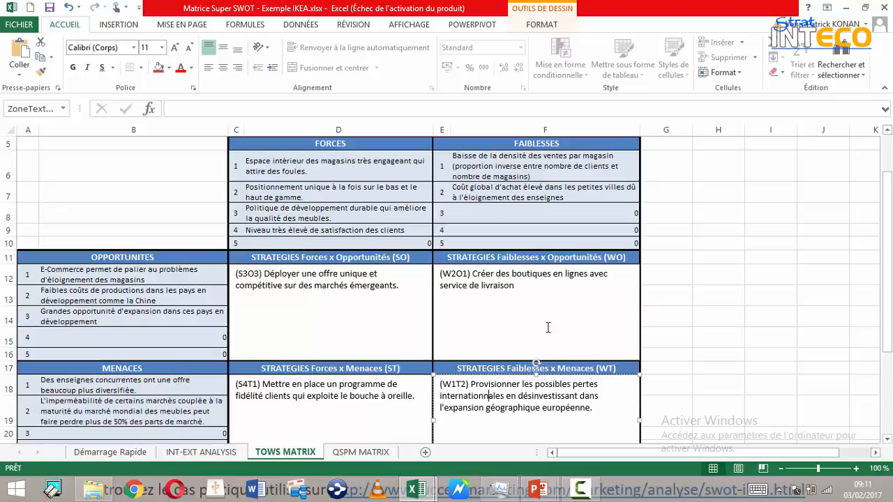
{"action": "left_click", "coordinate": [410, 314]}
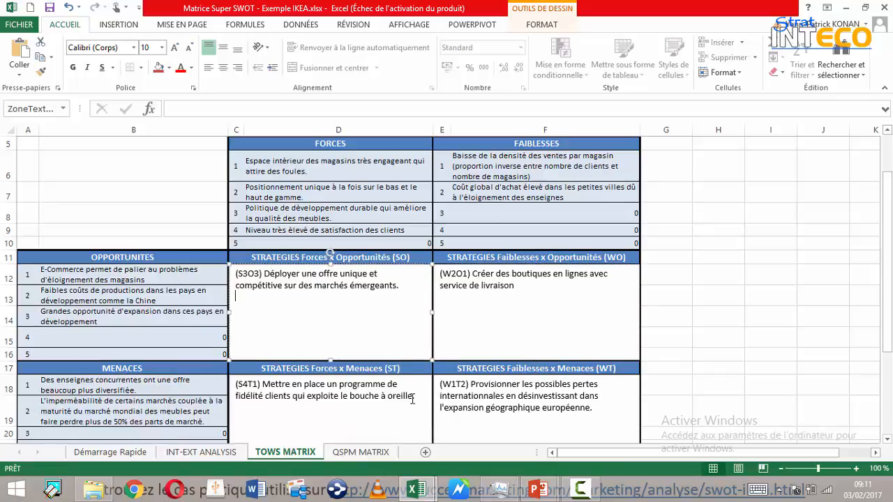
{"action": "left_click", "coordinate": [519, 398]}
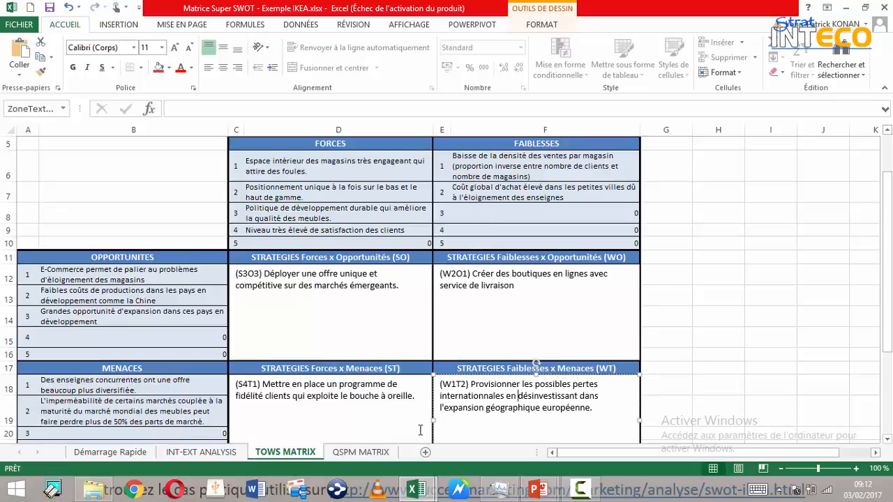
- Open the QSPM MATRIX sheet and collapse the ribbon so the strategic alternatives at the sheet's start can be seen
{"action": "left_click", "coordinate": [360, 454]}
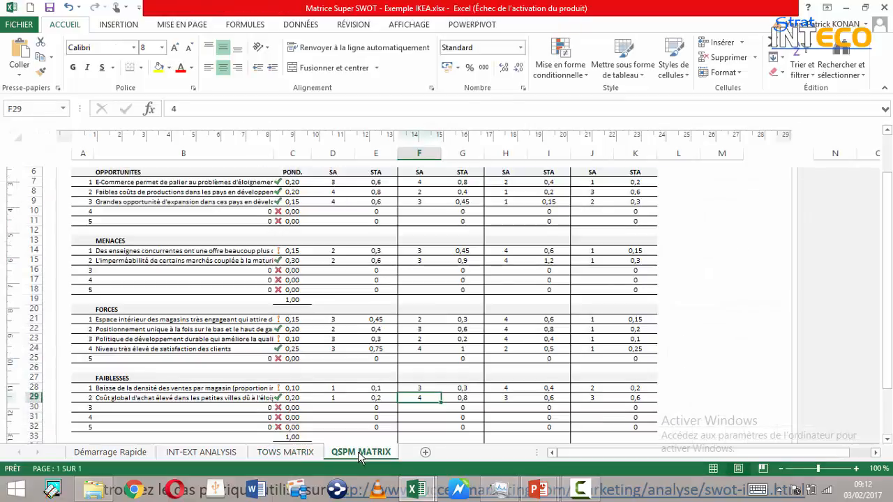
{"action": "key", "text": "Left"}
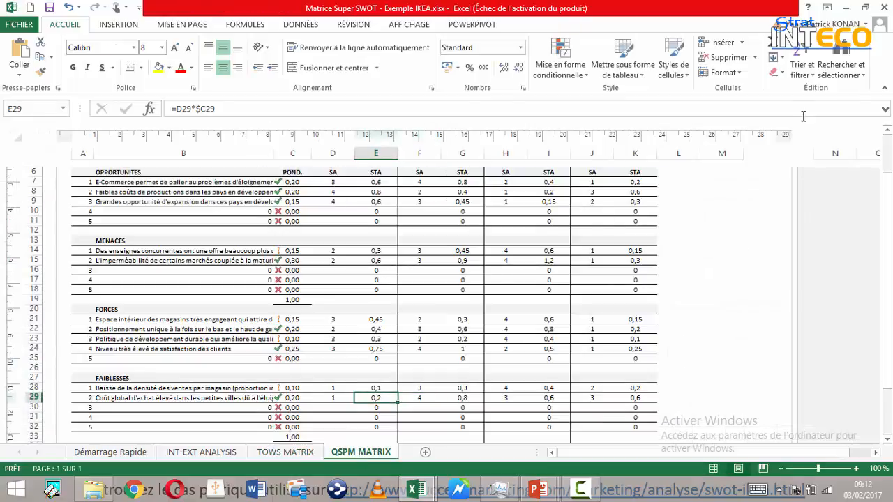
{"action": "left_click", "coordinate": [885, 91]}
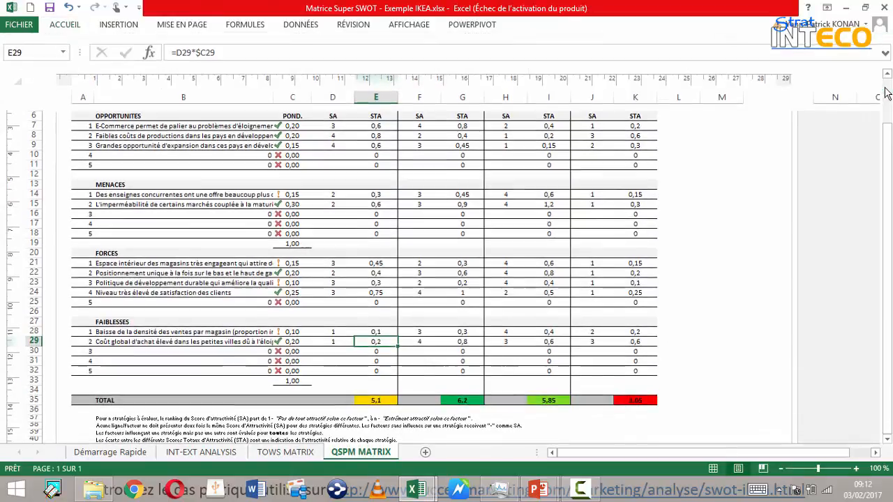
{"action": "left_click_drag", "start_coordinate": [888, 119], "coordinate": [889, 85]}
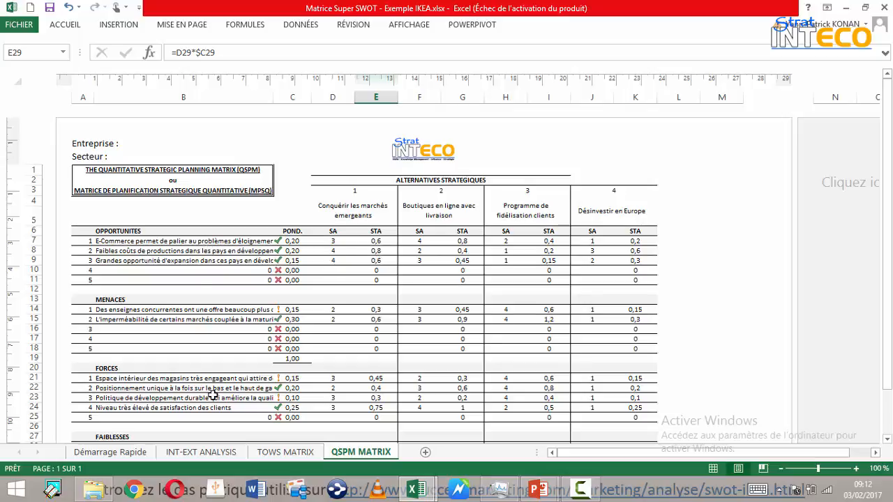
- Compare the QSPM matrix with its sources in the INT-EXT ANALYSIS and TOWS MATRIX sheets, ending in the QSPM MATRIX sheet
{"action": "left_click", "coordinate": [205, 453]}
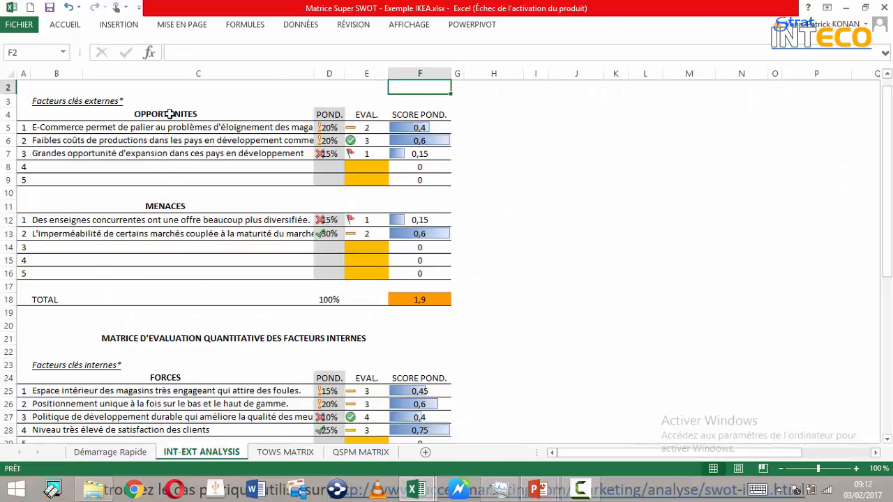
{"action": "left_click", "coordinate": [360, 453]}
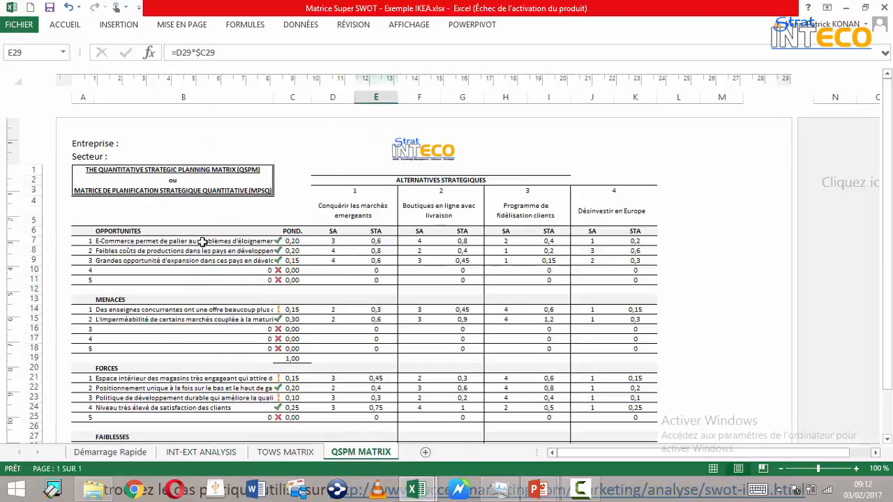
{"action": "left_click", "coordinate": [283, 452]}
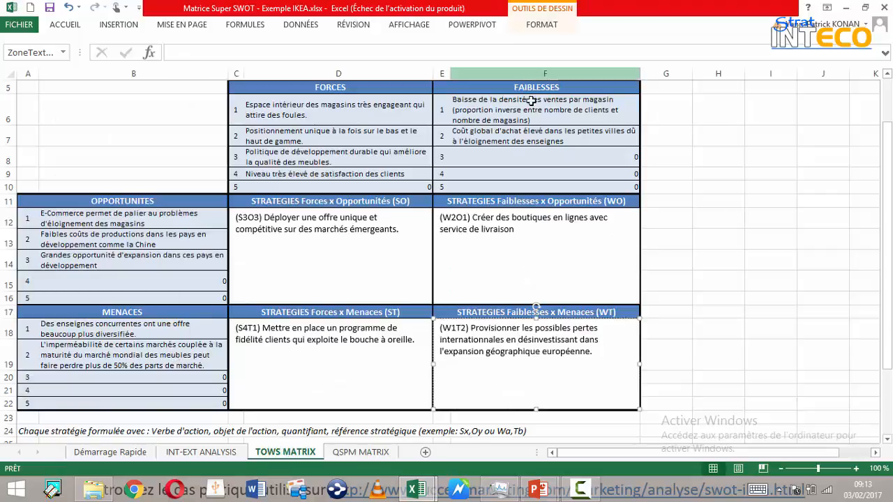
{"action": "left_click", "coordinate": [206, 454]}
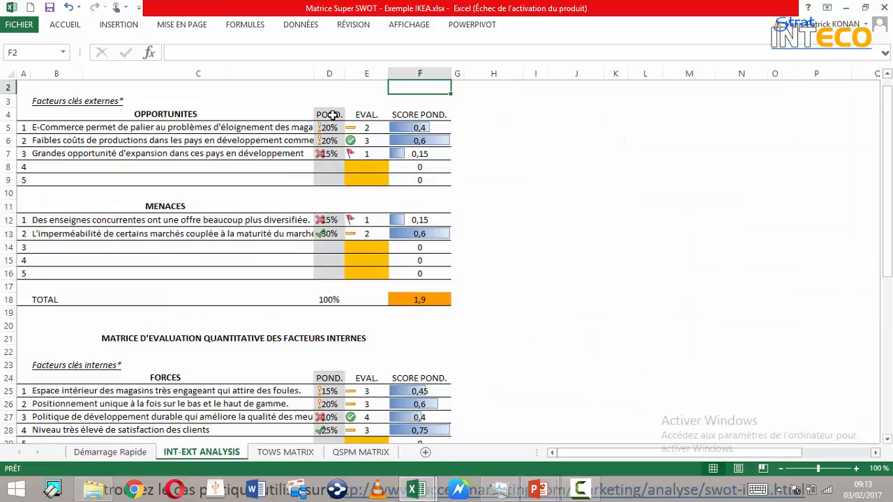
{"action": "left_click", "coordinate": [356, 453]}
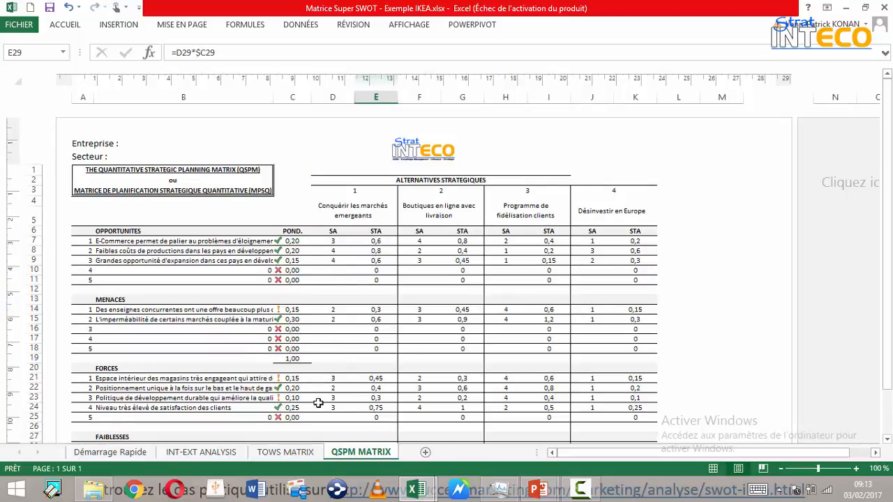
- Examine the e-commerce opportunity in B7 against the attractiveness score in D7 for conquering emerging markets
{"action": "left_click", "coordinate": [339, 242]}
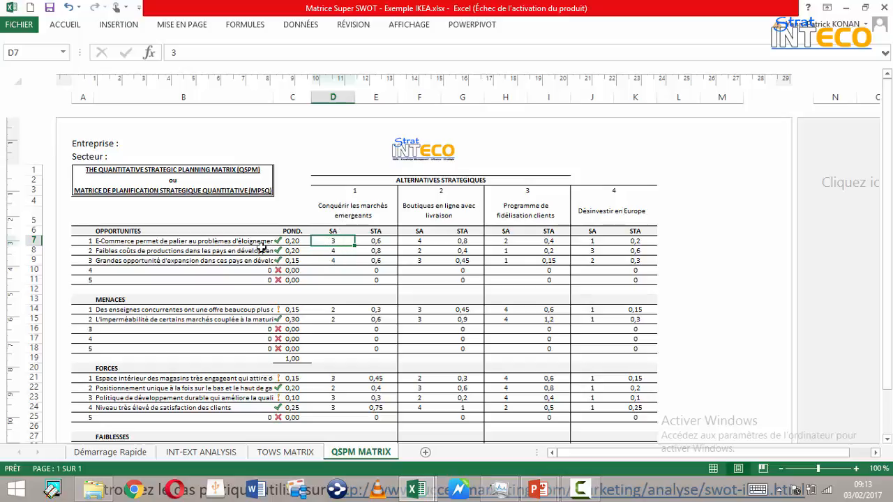
{"action": "left_click", "coordinate": [235, 241]}
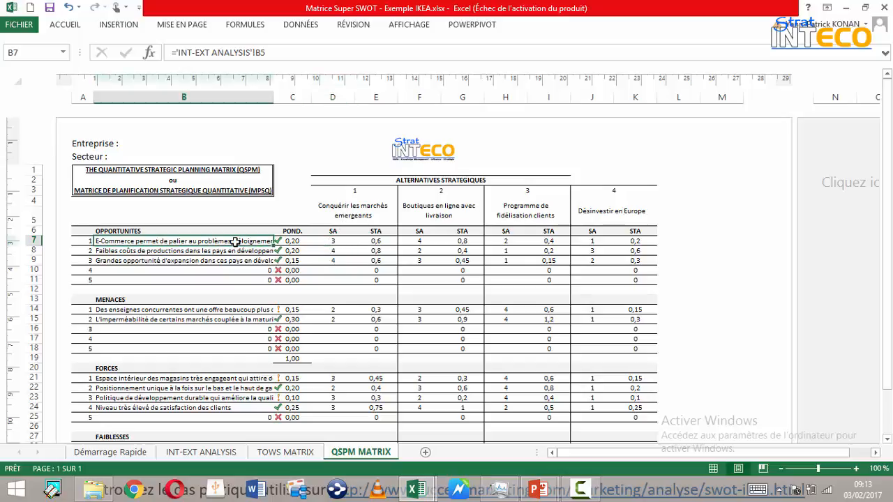
{"action": "left_click", "coordinate": [333, 240]}
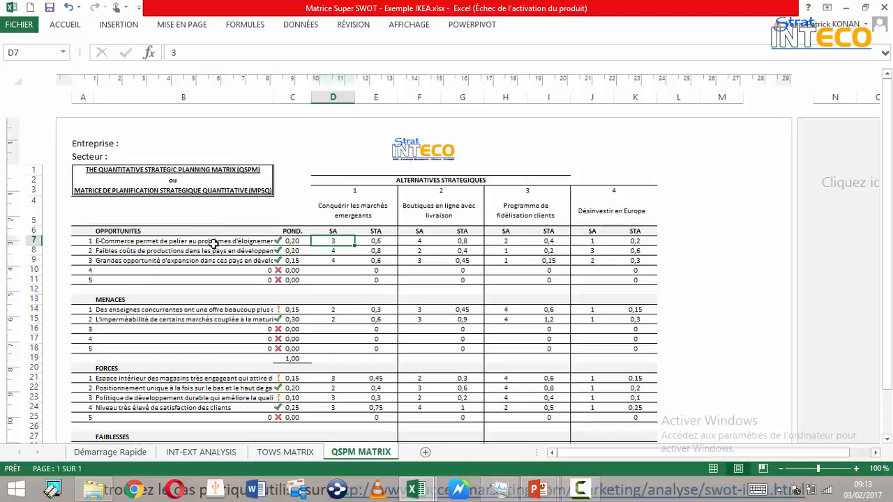
{"action": "left_click", "coordinate": [189, 241]}
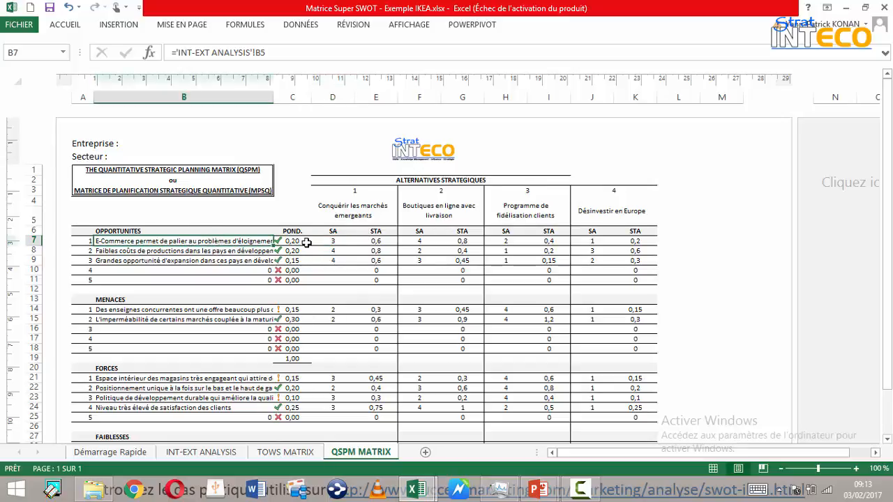
{"action": "left_click", "coordinate": [332, 241]}
- Compare the e-commerce opportunity's attractiveness scores in F7 for online shops and J7 for divesting in Europe
{"action": "left_click", "coordinate": [421, 241]}
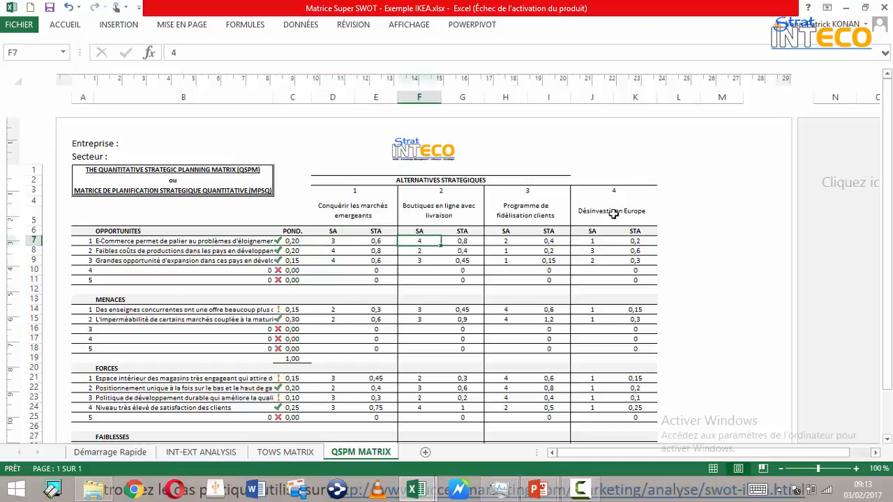
{"action": "left_click", "coordinate": [593, 242]}
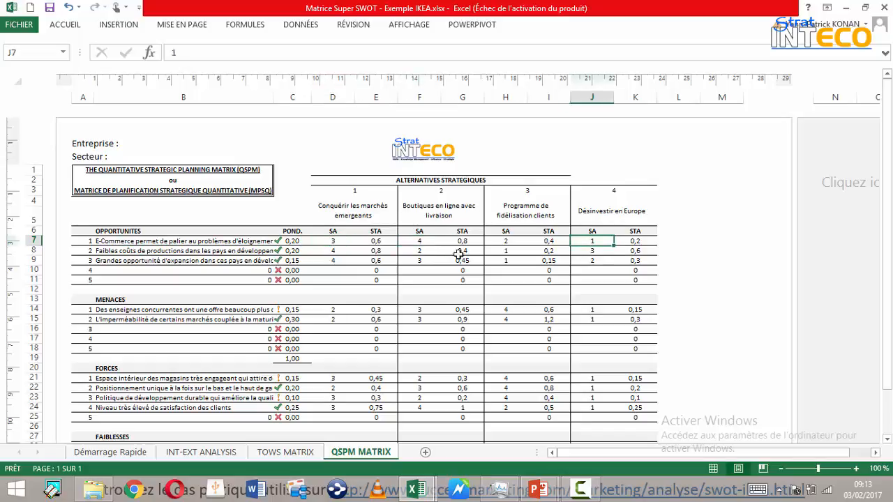
{"action": "left_click", "coordinate": [433, 243]}
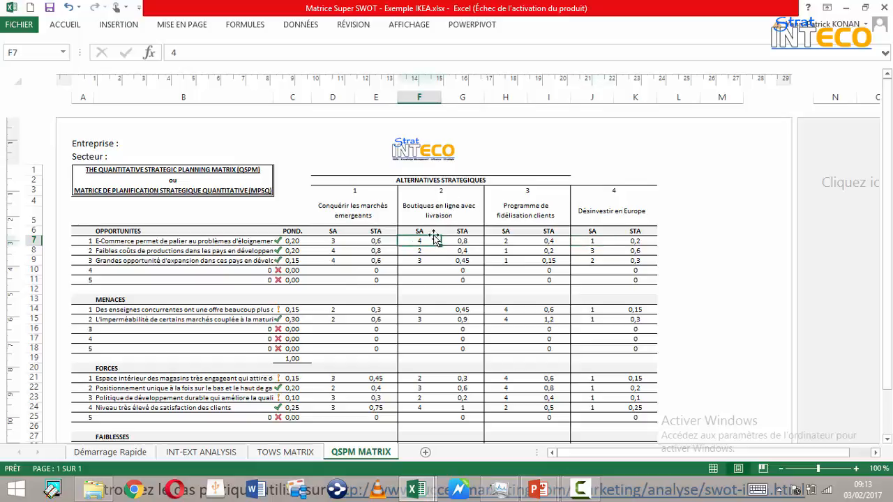
{"action": "left_click", "coordinate": [249, 241]}
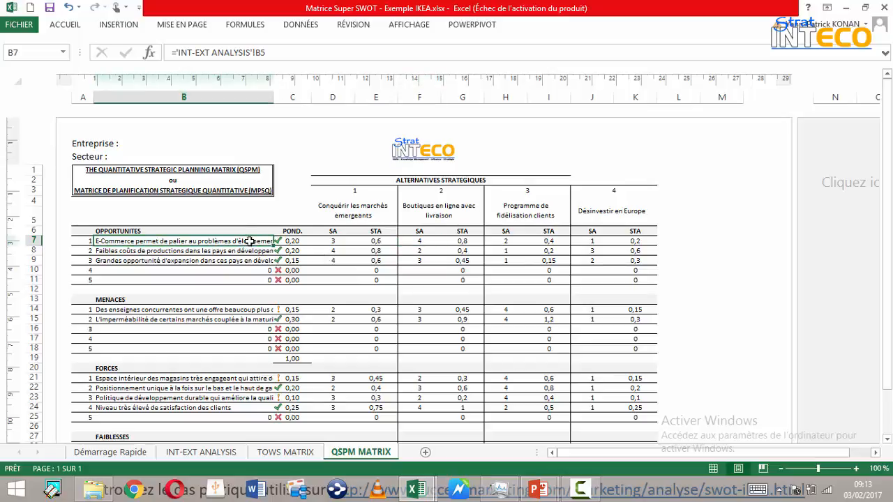
{"action": "left_click", "coordinate": [430, 241]}
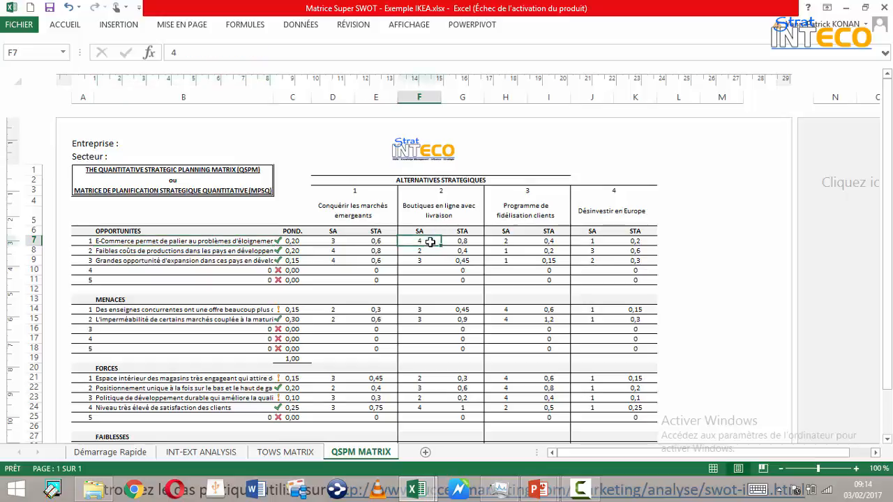
{"action": "left_click", "coordinate": [594, 242]}
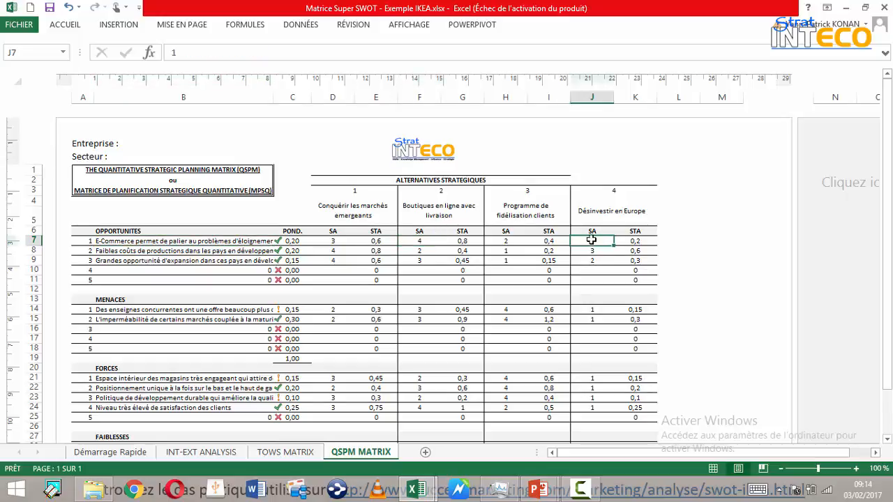
- Recheck the e-commerce opportunity in B7 against the attractiveness scores of alternatives 4, 1 and 2 in row 7
{"action": "left_click", "coordinate": [248, 241]}
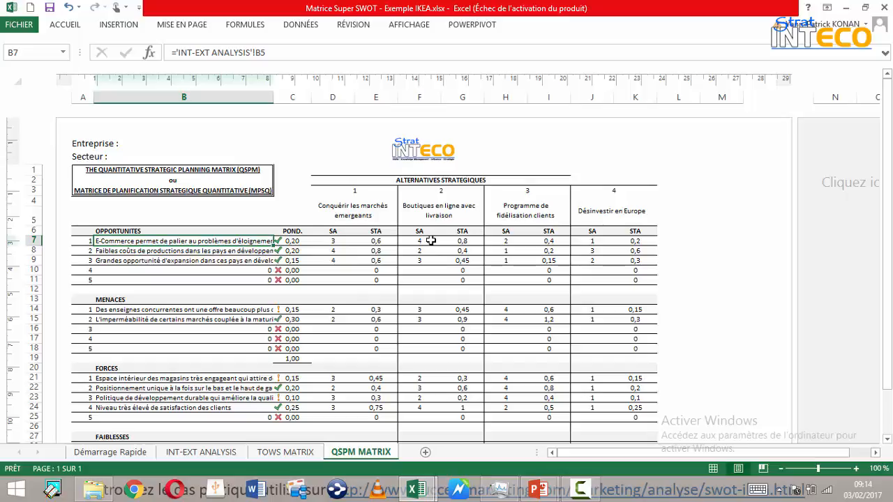
{"action": "left_click", "coordinate": [592, 240]}
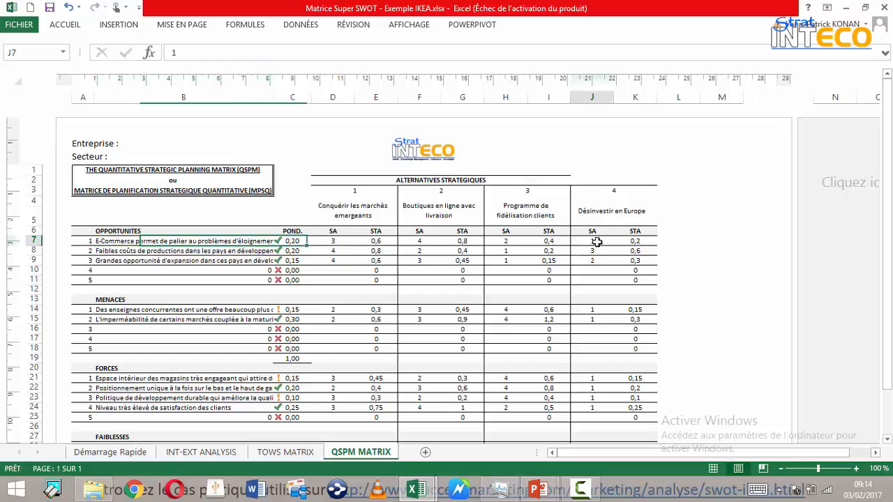
{"action": "left_click", "coordinate": [252, 241]}
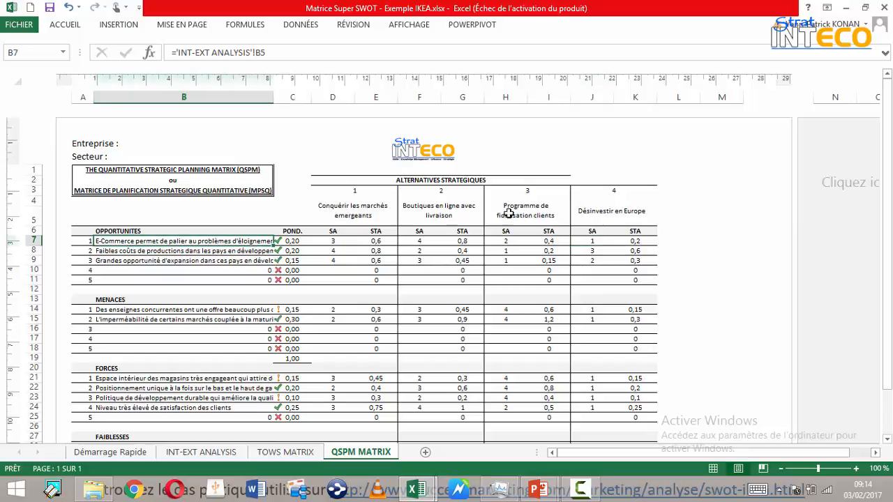
{"action": "left_click", "coordinate": [434, 243]}
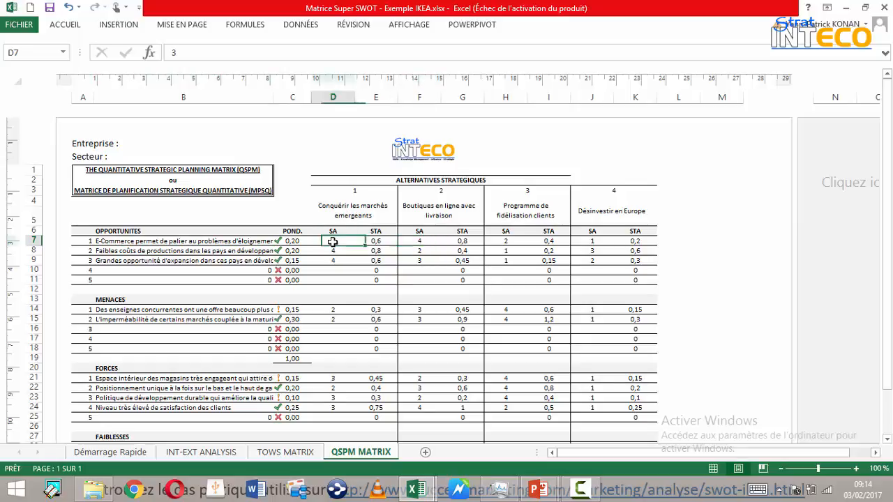
{"action": "left_click", "coordinate": [332, 241]}
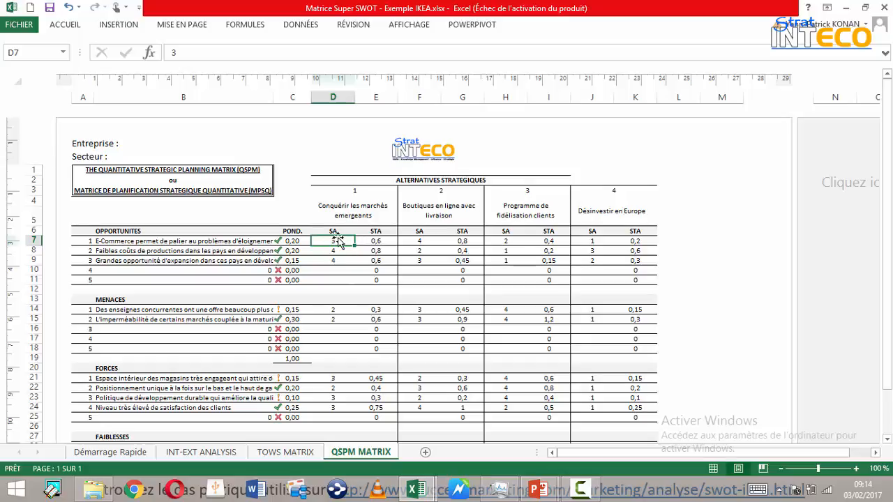
{"action": "left_click", "coordinate": [414, 240]}
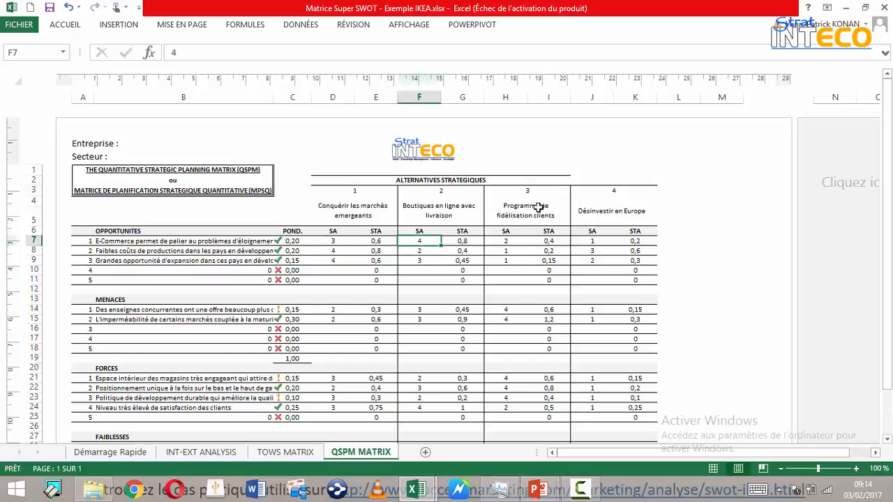
- Compare the e-commerce opportunity in B7 with its attractiveness scores in H7 for the loyalty programme and J7 for divesting in Europe
{"action": "left_click", "coordinate": [505, 240]}
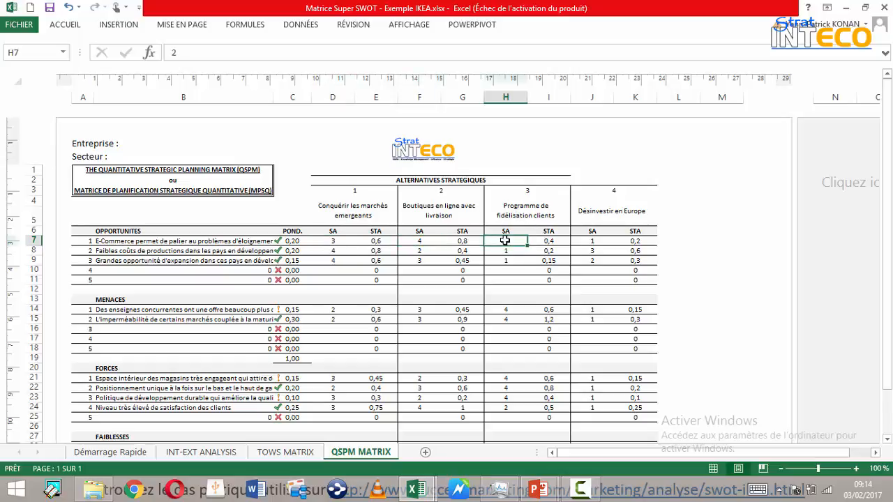
{"action": "left_click", "coordinate": [241, 241]}
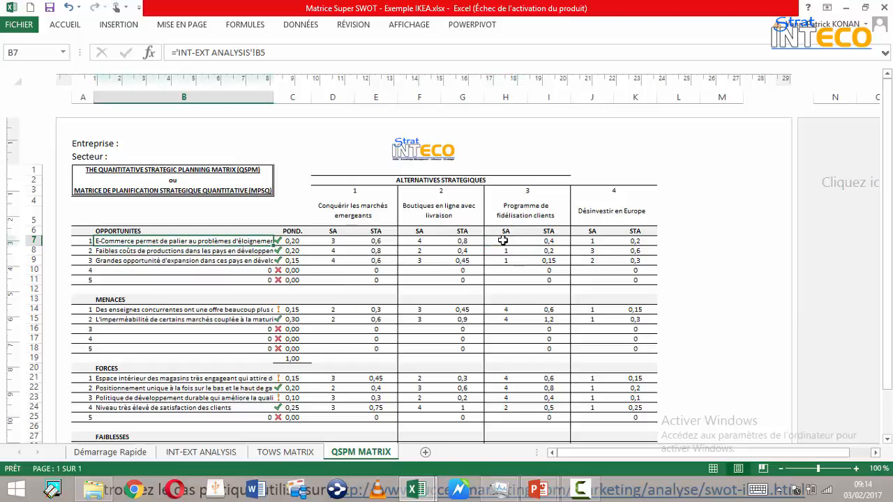
{"action": "left_click", "coordinate": [577, 241]}
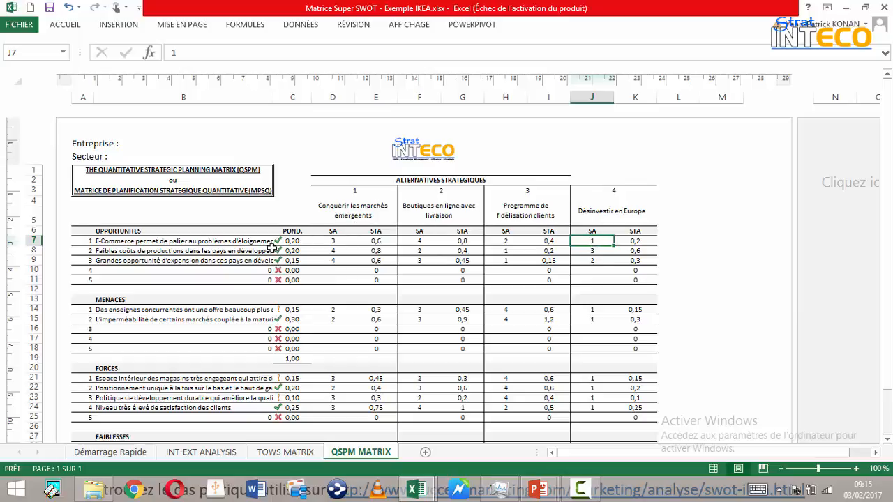
- Review the opportunities, threats, strengths and weaknesses in column B from B7 down to the scoring note in B37
{"action": "left_click", "coordinate": [253, 241]}
{"action": "key", "text": "Down"}
{"action": "key", "text": "Down"}
{"action": "key", "text": "Down"}
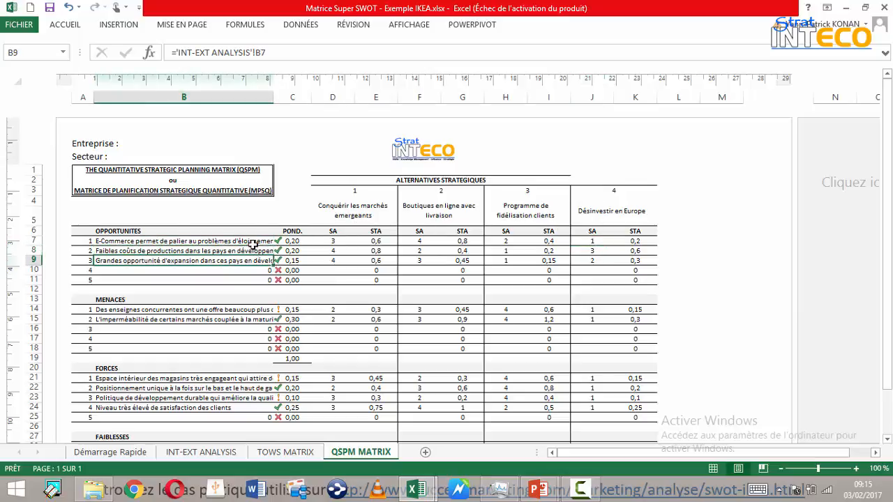
{"action": "key", "text": "Down"}
{"action": "key", "text": "Down"}
{"action": "key", "text": "Down"}
{"action": "key", "text": "Down"}
{"action": "key", "text": "Down"}
{"action": "key", "text": "Down"}
{"action": "key", "text": "Down"}
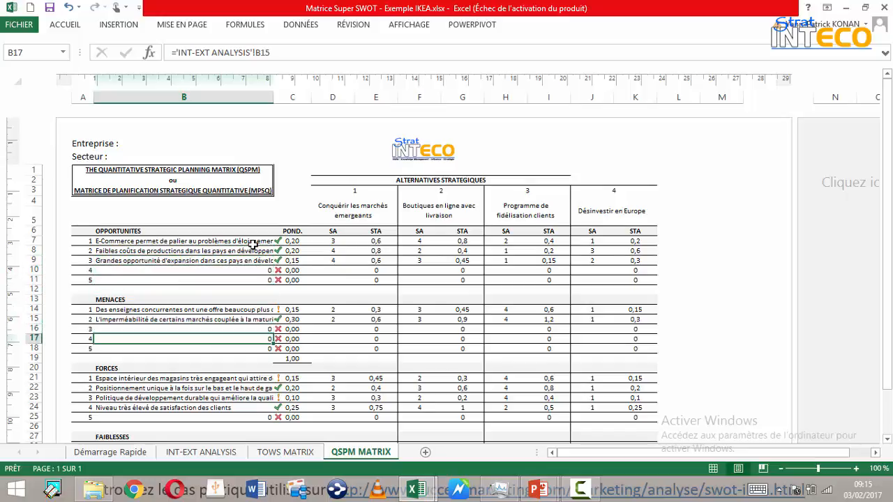
{"action": "key", "text": "Up"}
{"action": "key", "text": "Up"}
{"action": "key", "text": "Up"}
{"action": "key", "text": "Down"}
{"action": "key", "text": "Down"}
{"action": "key", "text": "Down"}
{"action": "key", "text": "Down"}
{"action": "key", "text": "Down"}
{"action": "key", "text": "Down"}
{"action": "key", "text": "Down"}
{"action": "key", "text": "Down"}
{"action": "key", "text": "Down"}
{"action": "key", "text": "Down"}
{"action": "key", "text": "Down"}
{"action": "key", "text": "Down"}
{"action": "key", "text": "Down"}
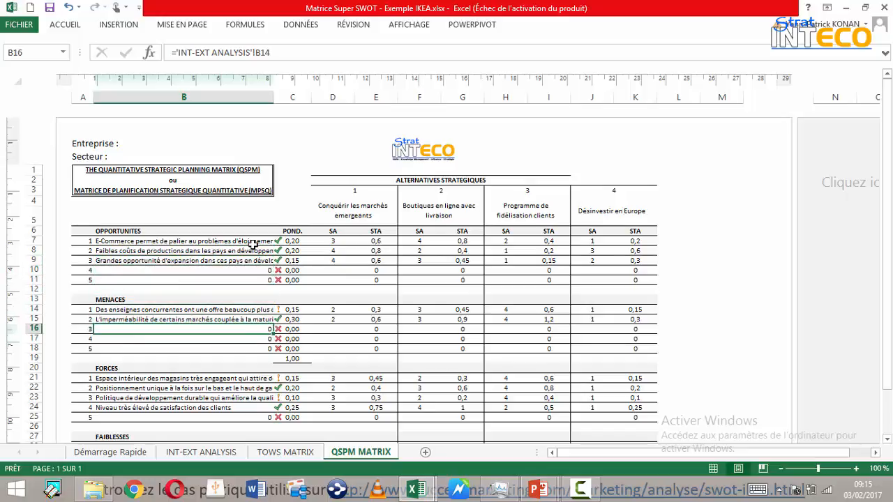
{"action": "key", "text": "Down"}
{"action": "key", "text": "Down"}
{"action": "key", "text": "Down"}
{"action": "key", "text": "Down"}
{"action": "key", "text": "Down"}
{"action": "key", "text": "Down"}
{"action": "key", "text": "Down"}
{"action": "key", "text": "Down"}
{"action": "key", "text": "Down"}
{"action": "key", "text": "Down"}
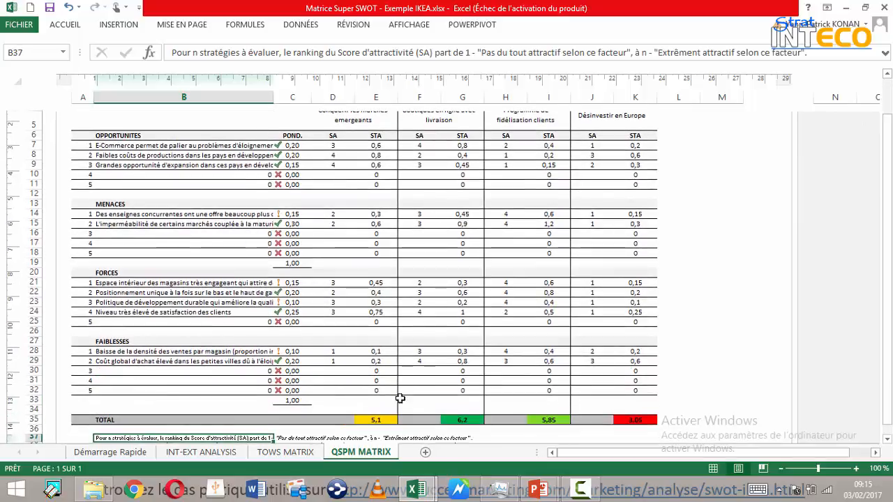
- Examine the total in E35 and match the four strategic alternatives in row 4 with their totals in row 35
{"action": "left_click", "coordinate": [377, 420]}
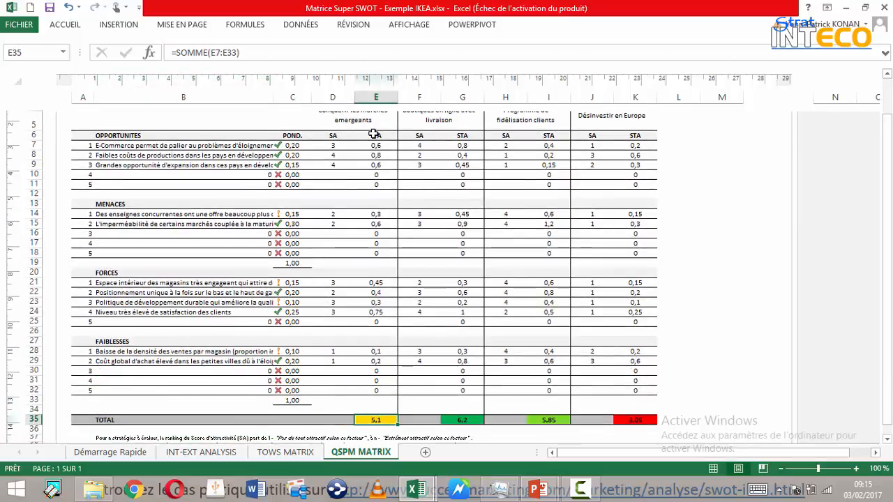
{"action": "left_click", "coordinate": [373, 124]}
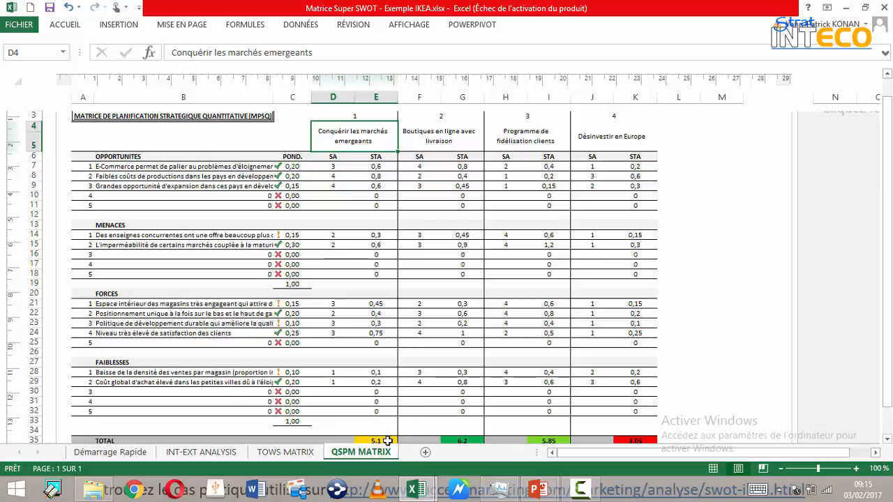
{"action": "left_click", "coordinate": [473, 139]}
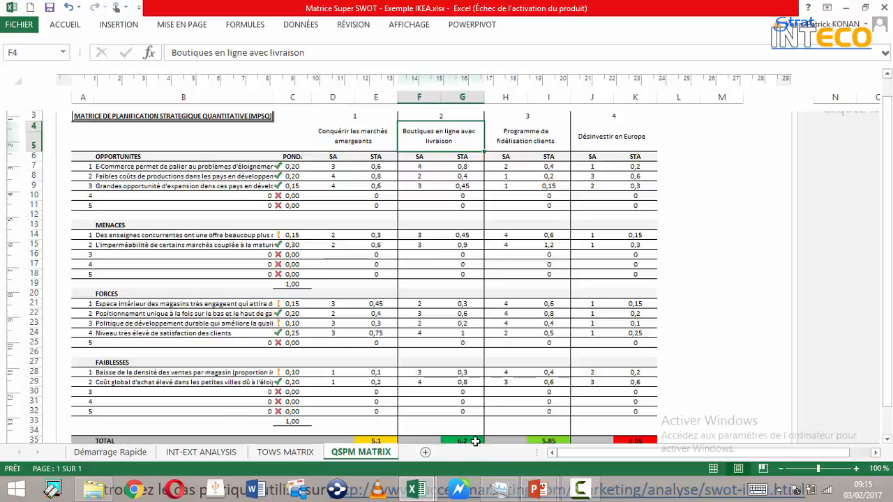
{"action": "left_click", "coordinate": [556, 137]}
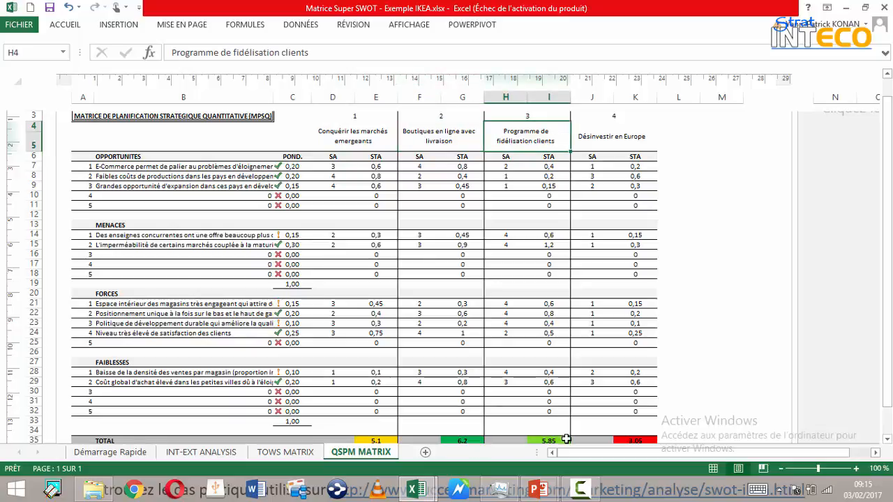
{"action": "left_click", "coordinate": [635, 143]}
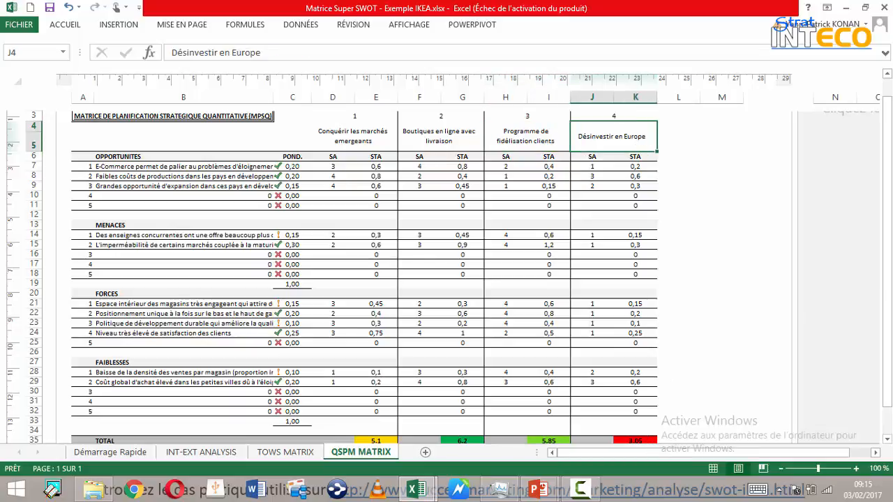
{"action": "left_click_drag", "start_coordinate": [890, 192], "coordinate": [890, 202]}
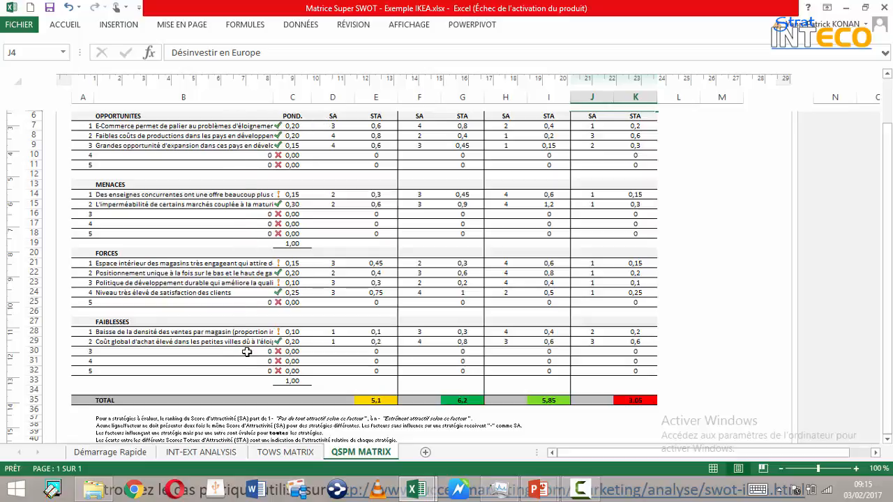
- Examine the heaviest factor weights in column C for weaknesses, strengths, threats and opportunities, from C29 up to C9
{"action": "left_click", "coordinate": [282, 342]}
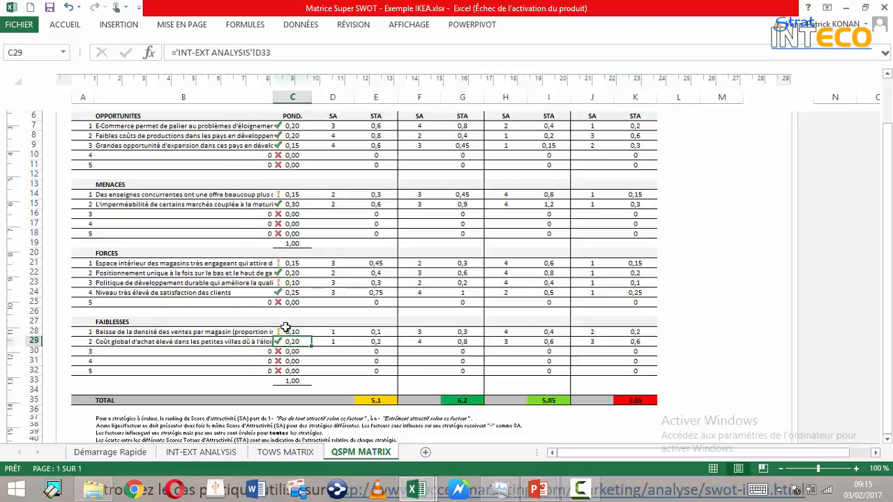
{"action": "left_click", "coordinate": [291, 296]}
{"action": "left_click", "coordinate": [294, 274]}
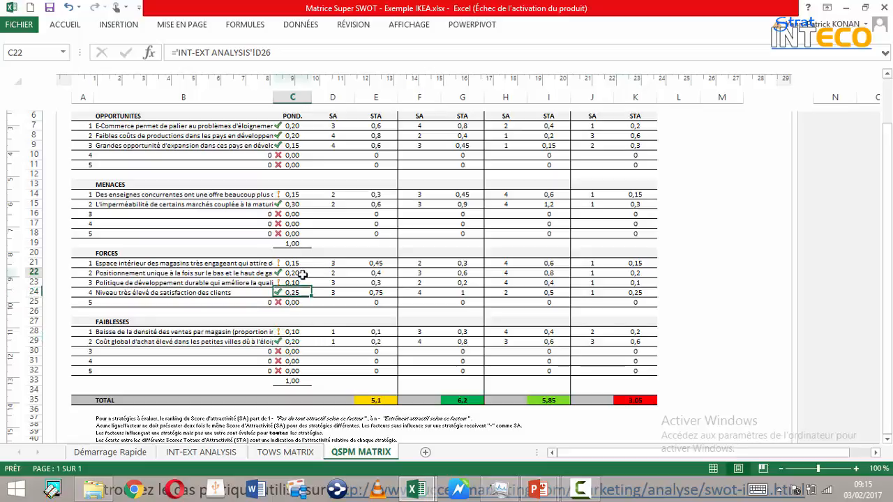
{"action": "left_click", "coordinate": [297, 342]}
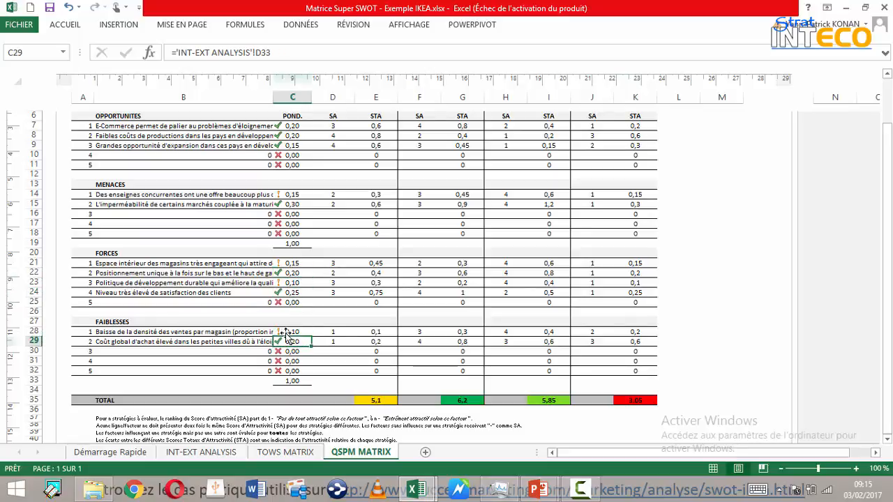
{"action": "left_click", "coordinate": [293, 290]}
{"action": "left_click", "coordinate": [293, 273]}
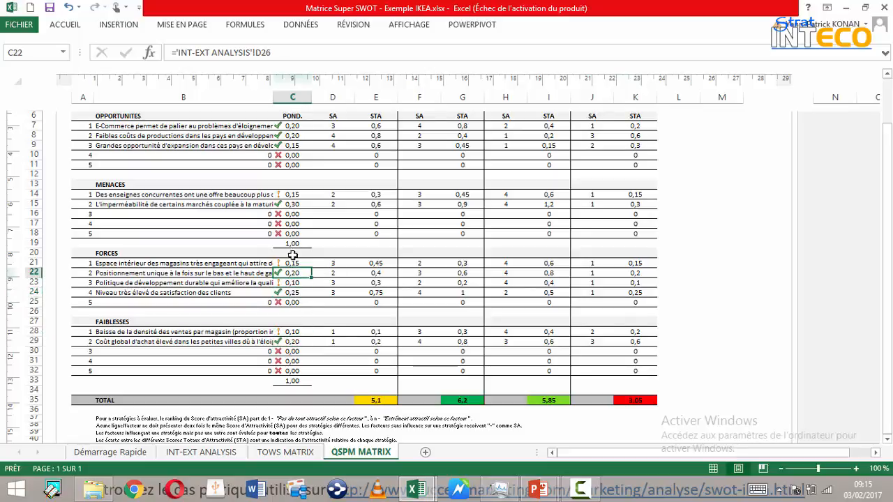
{"action": "left_click", "coordinate": [293, 204]}
{"action": "left_click", "coordinate": [295, 144]}
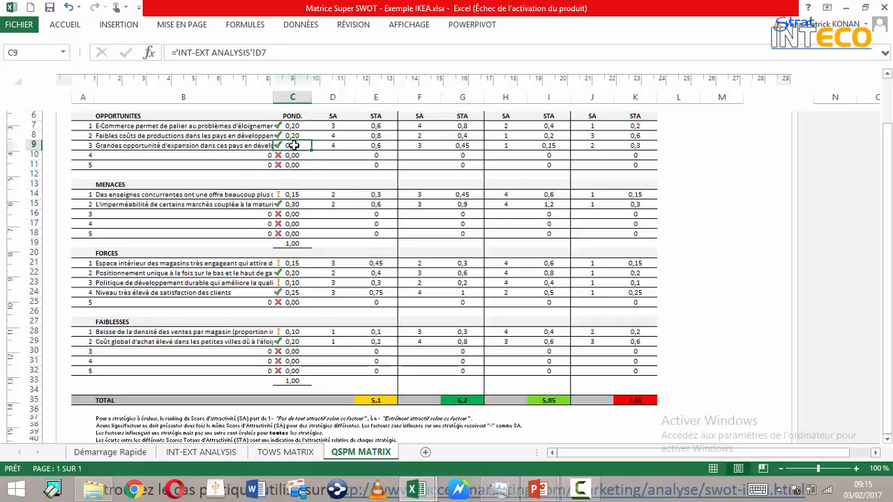
{"action": "key", "text": "ctrl+c"}
{"action": "left_click", "coordinate": [435, 117]}
{"action": "key", "text": "Escape"}
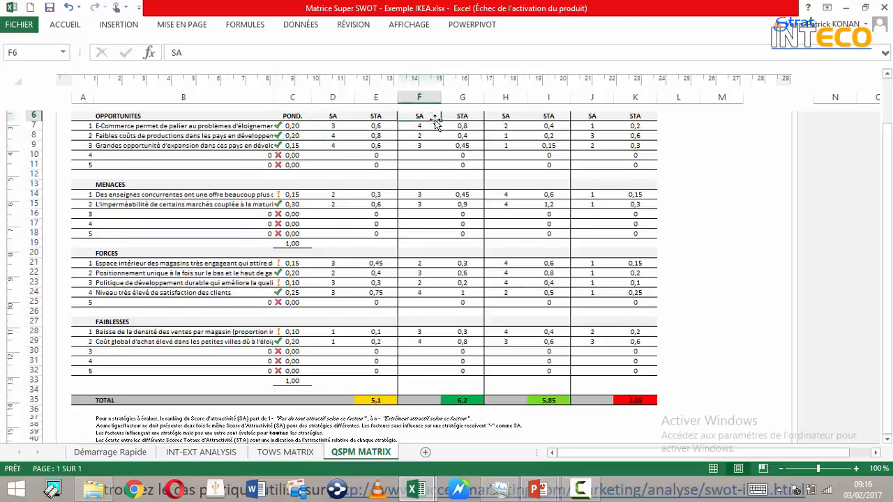
- Examine the attractiveness scores of the online shops with delivery alternative in column F, from F7 down to F29
{"action": "scroll", "coordinate": [434, 120], "scroll_direction": "up", "scroll_amount": 1}
{"action": "left_click", "coordinate": [447, 130]}
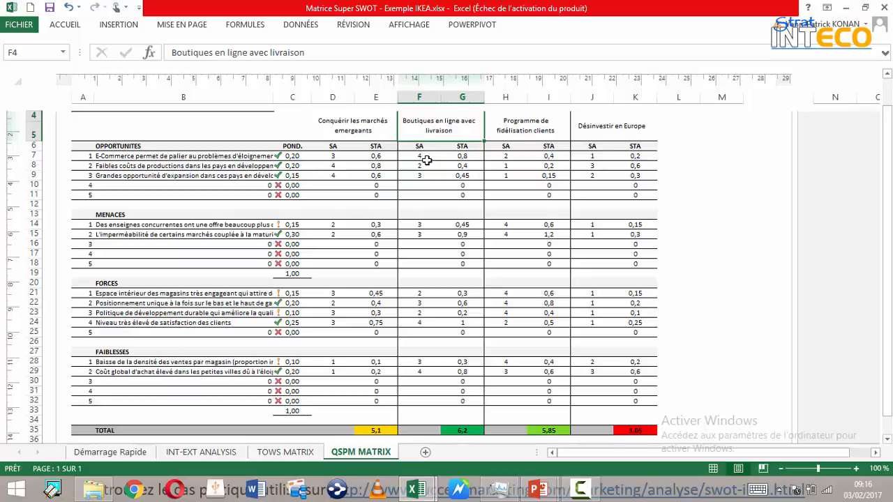
{"action": "left_click", "coordinate": [425, 168]}
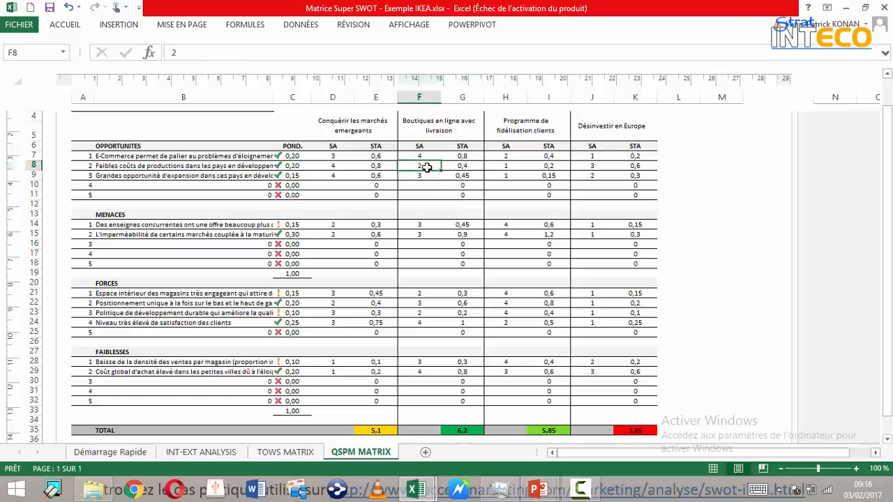
{"action": "left_click", "coordinate": [425, 156]}
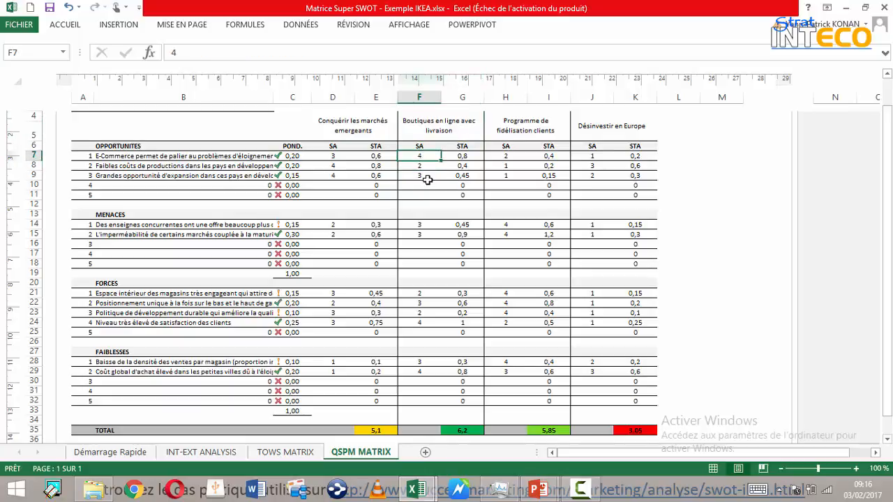
{"action": "left_click", "coordinate": [427, 180]}
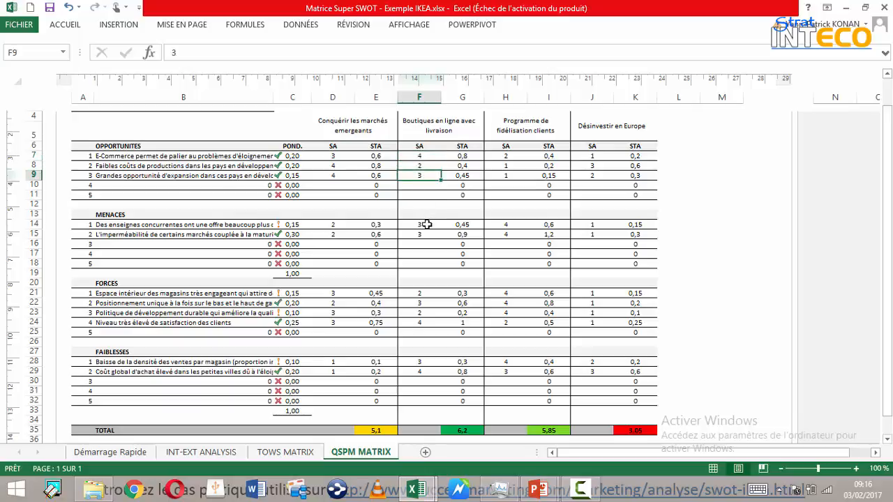
{"action": "left_click", "coordinate": [424, 159]}
{"action": "left_click", "coordinate": [423, 175]}
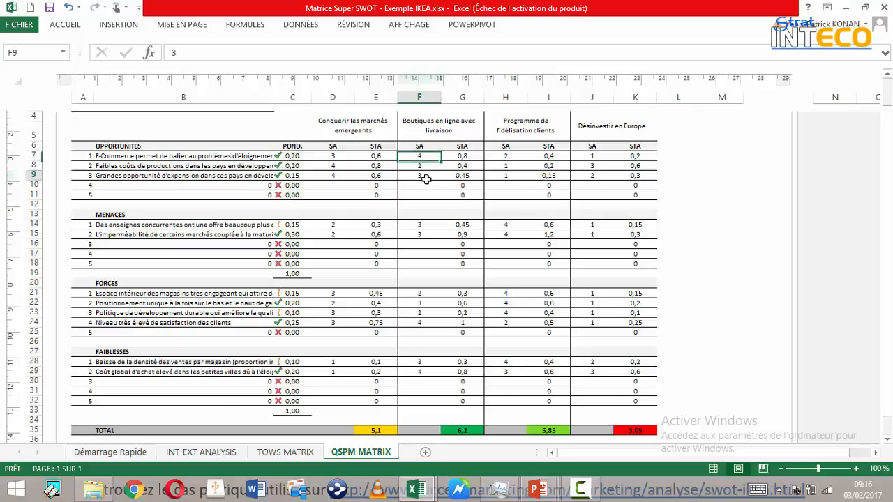
{"action": "left_click", "coordinate": [424, 235]}
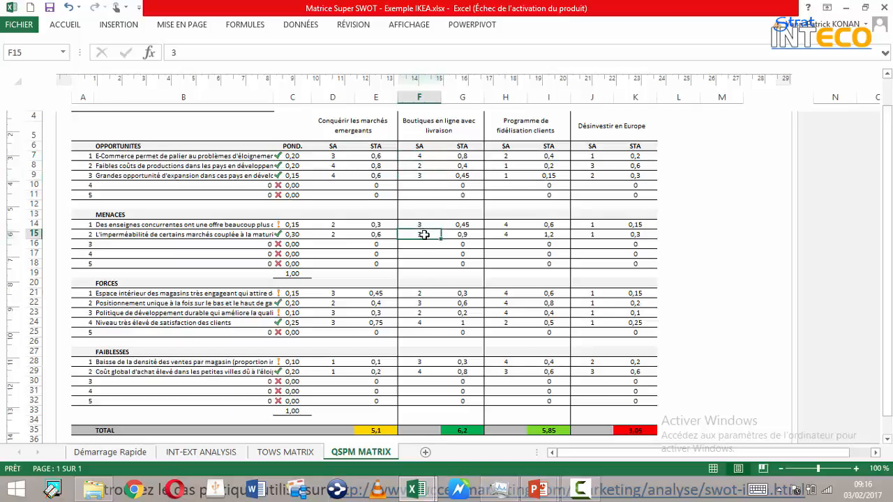
{"action": "left_click", "coordinate": [424, 300]}
{"action": "left_click", "coordinate": [421, 322]}
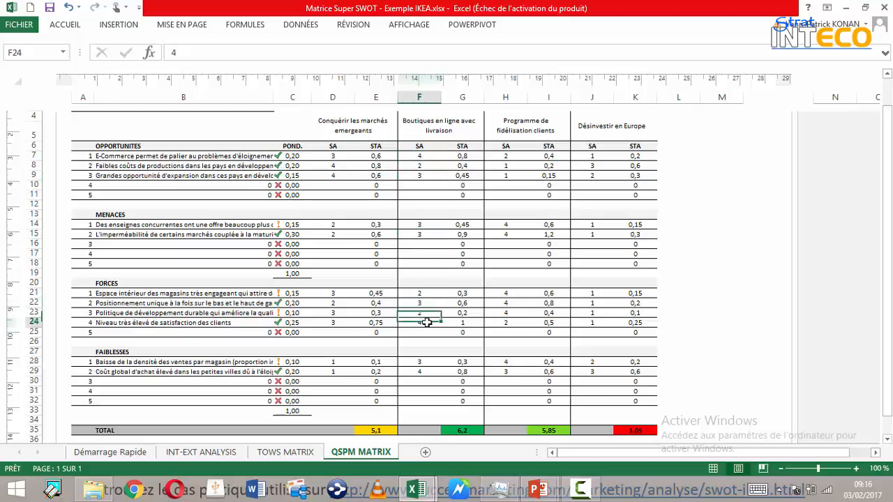
{"action": "left_click", "coordinate": [429, 374]}
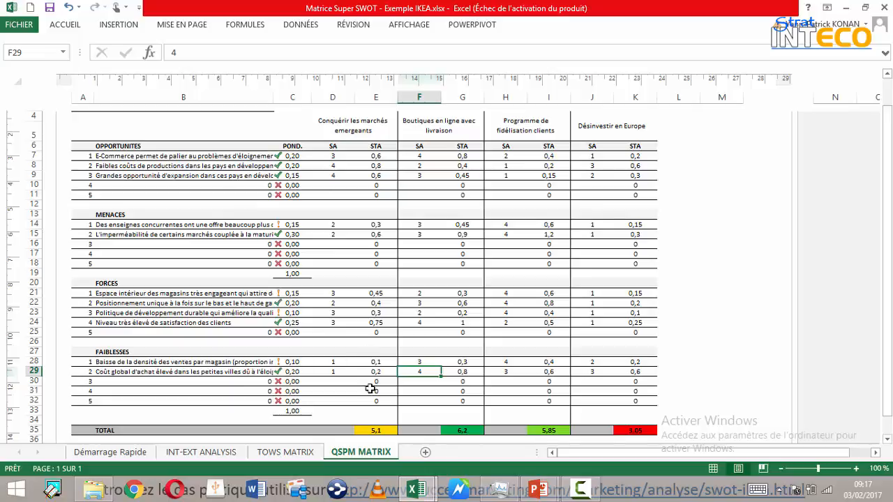
- Compare the total attractiveness scores in E35, G35 and I35, and review the explanatory notes under the matrix
{"action": "left_click", "coordinate": [391, 431]}
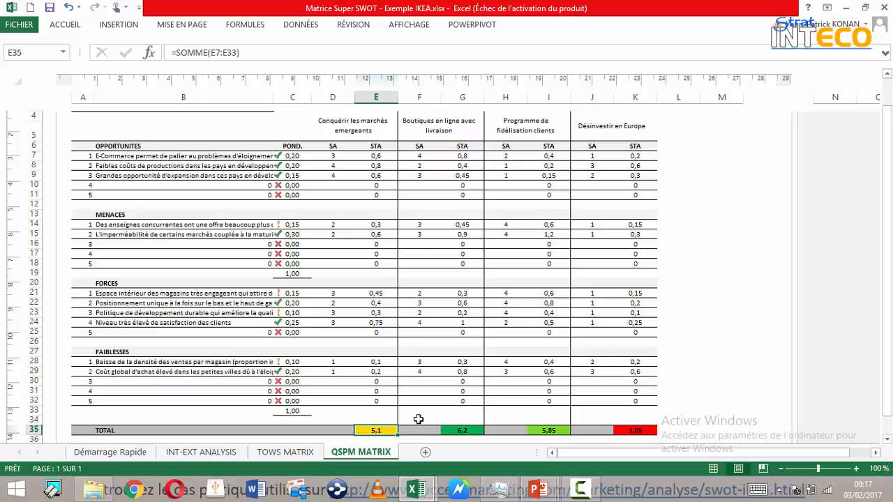
{"action": "left_click", "coordinate": [468, 431]}
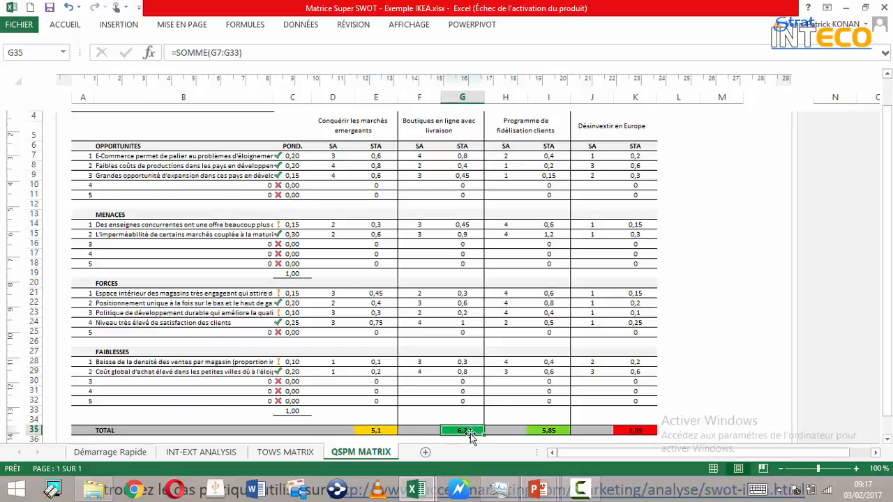
{"action": "left_click", "coordinate": [561, 431]}
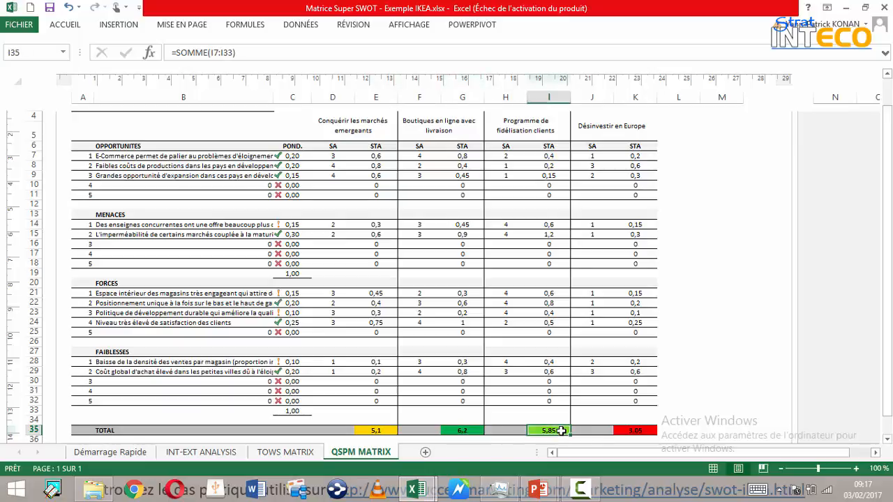
{"action": "left_click_drag", "start_coordinate": [888, 375], "coordinate": [887, 399]}
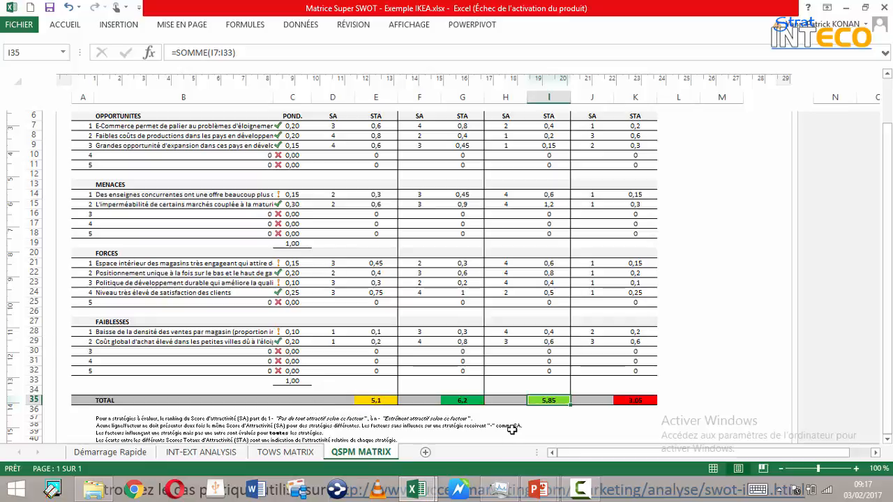
{"action": "left_click", "coordinate": [465, 402]}
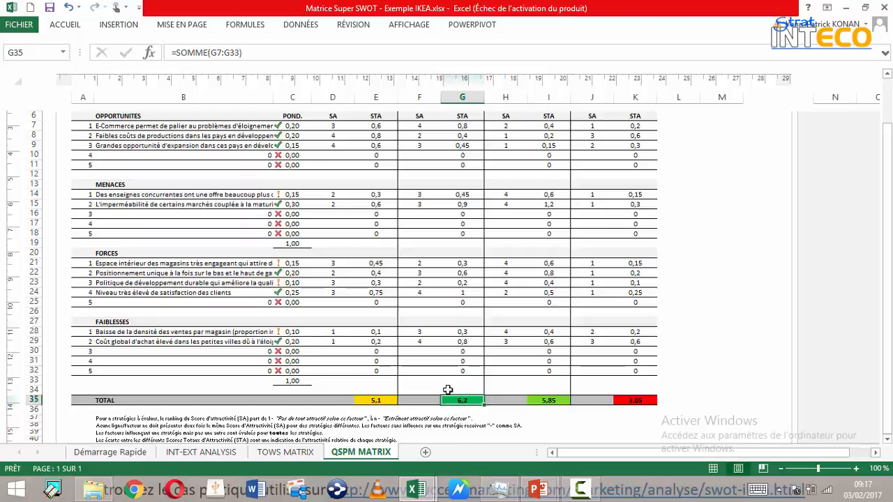
{"action": "left_click", "coordinate": [560, 402]}
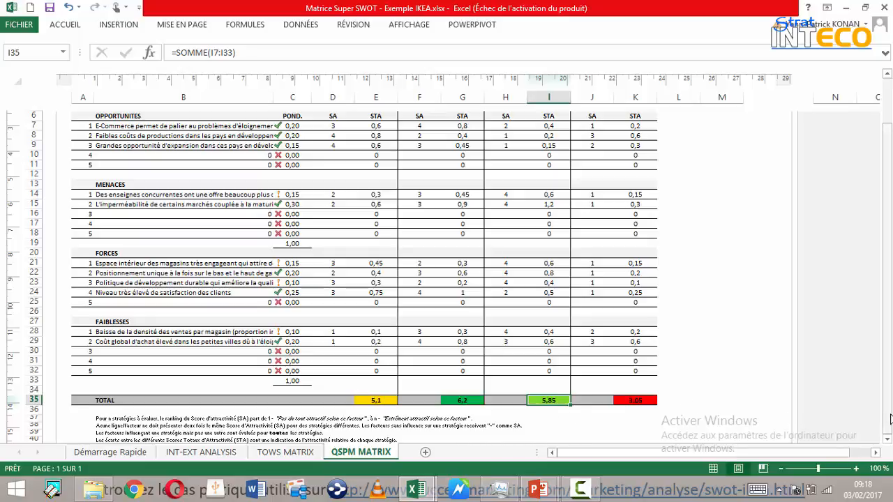
{"action": "left_click_drag", "start_coordinate": [890, 399], "coordinate": [889, 388]}
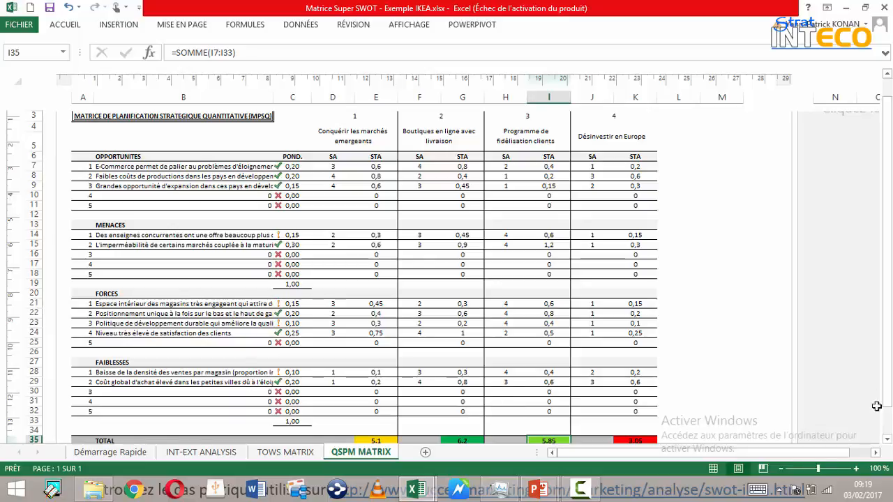
{"action": "scroll", "coordinate": [879, 413], "scroll_direction": "down", "scroll_amount": 1}
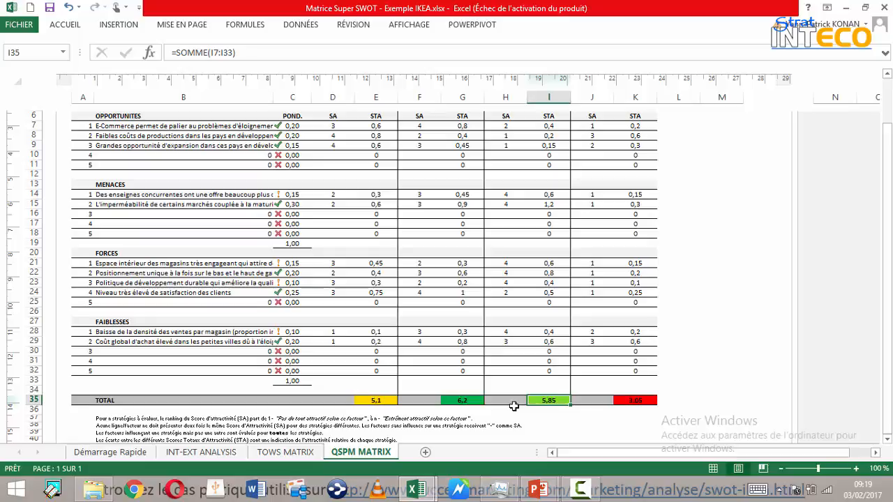
- Show the Démarrage Rapide guide, view the blank QSPM matrix in the Analyse Super SWOT1 workbook, and return to the IKEA example workbook
{"action": "scroll", "coordinate": [122, 455], "scroll_direction": "down", "scroll_amount": 1}
{"action": "left_click", "coordinate": [120, 454]}
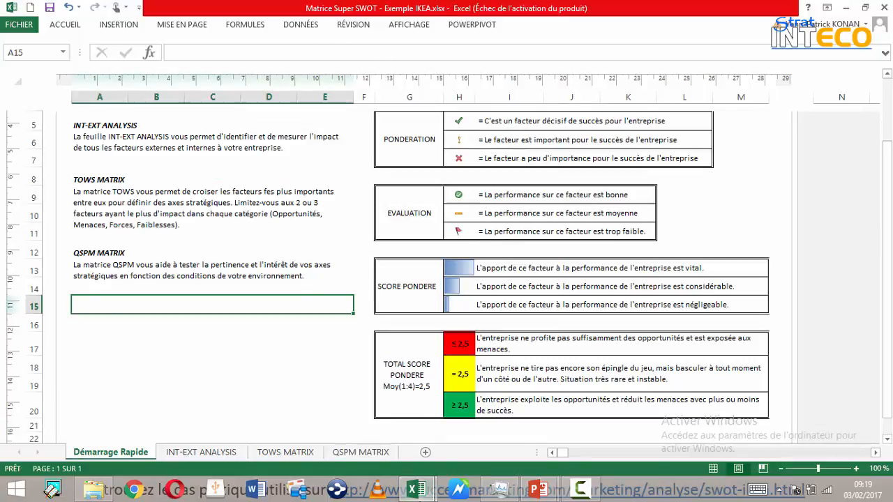
{"action": "mouse_move", "coordinate": [418, 492]}
{"action": "left_click", "coordinate": [507, 434]}
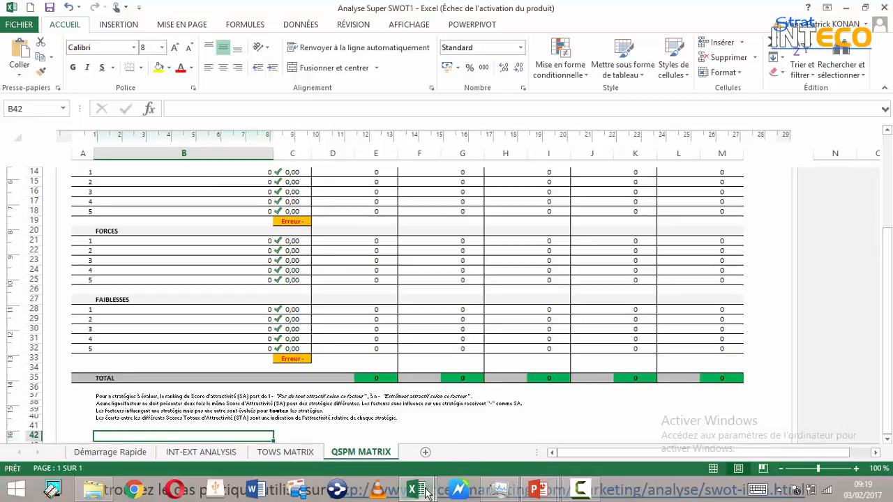
{"action": "mouse_move", "coordinate": [421, 491]}
{"action": "left_click", "coordinate": [371, 423]}
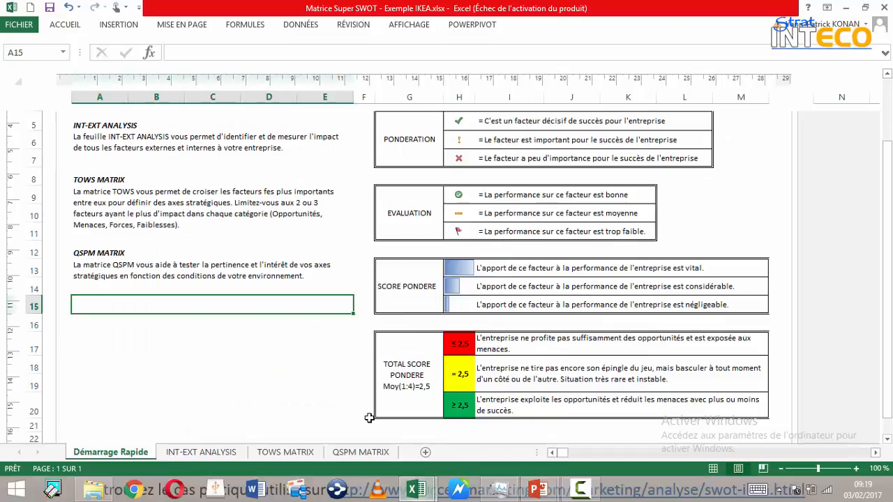
- Examine the weight total in D18 and the internal factors' weighting and evaluation columns on the INT-EXT ANALYSIS sheet
{"action": "left_click", "coordinate": [228, 458]}
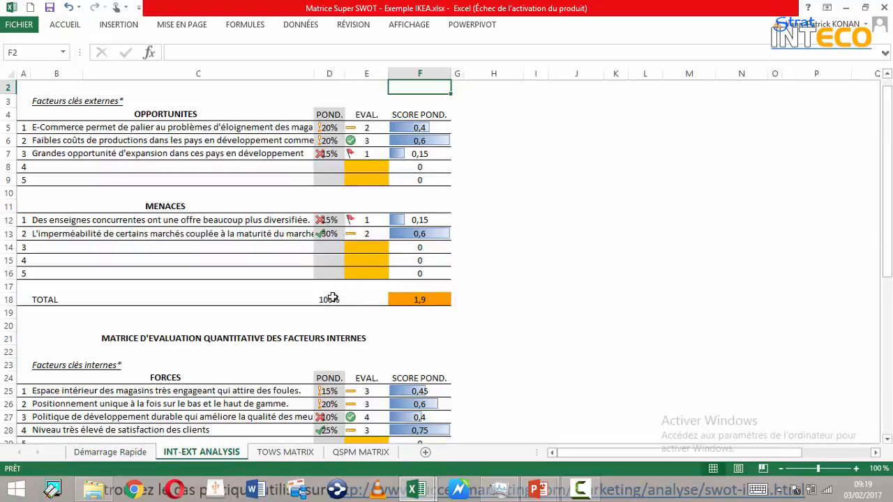
{"action": "left_click", "coordinate": [331, 299]}
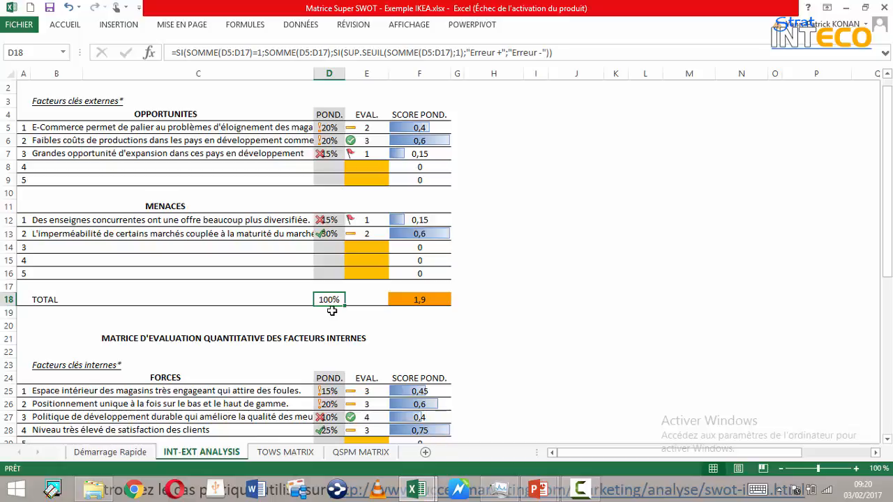
{"action": "left_click", "coordinate": [329, 380]}
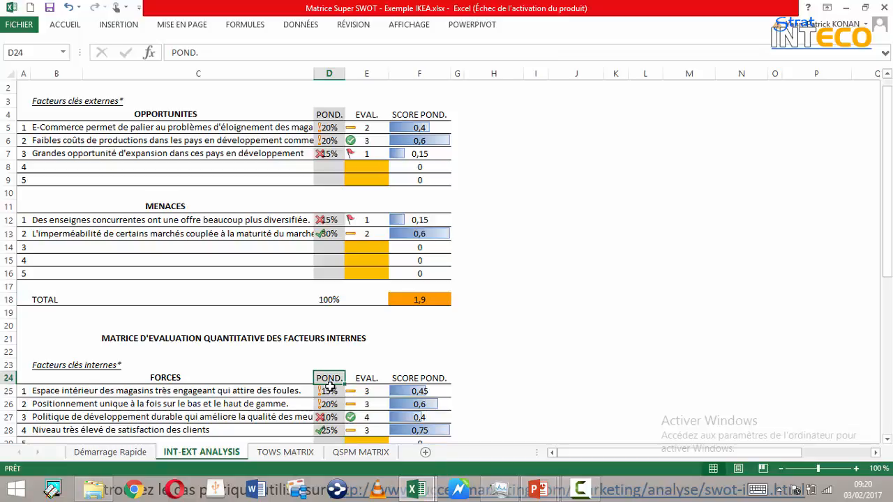
{"action": "key", "text": "Right"}
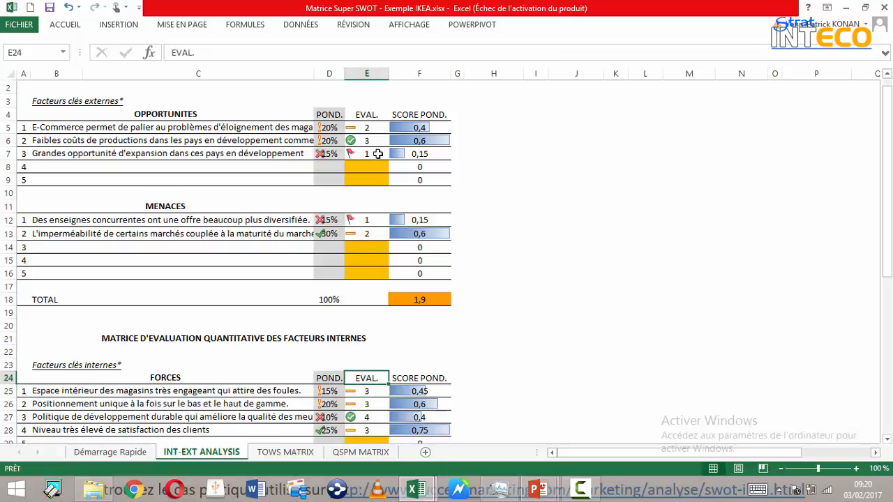
- Examine the attractiveness scores from D7 and the strategic alternatives heading the columns on the QSPM MATRIX sheet
{"action": "left_click", "coordinate": [358, 453]}
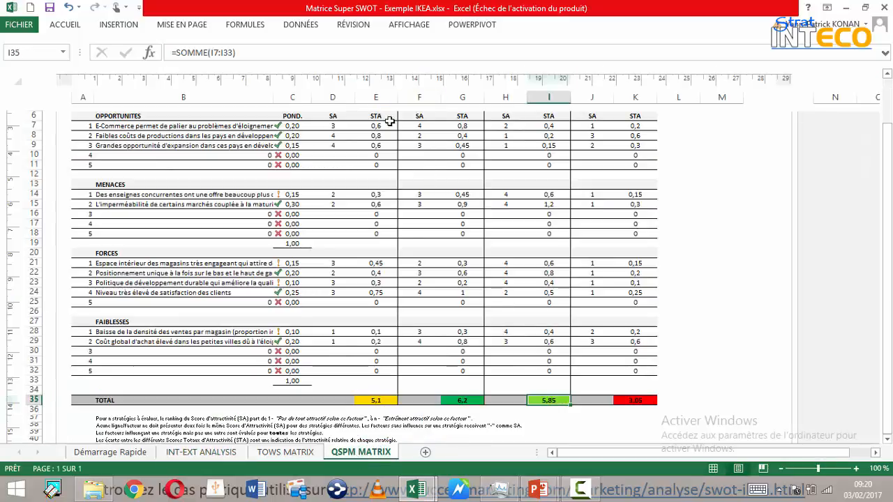
{"action": "left_click", "coordinate": [337, 126]}
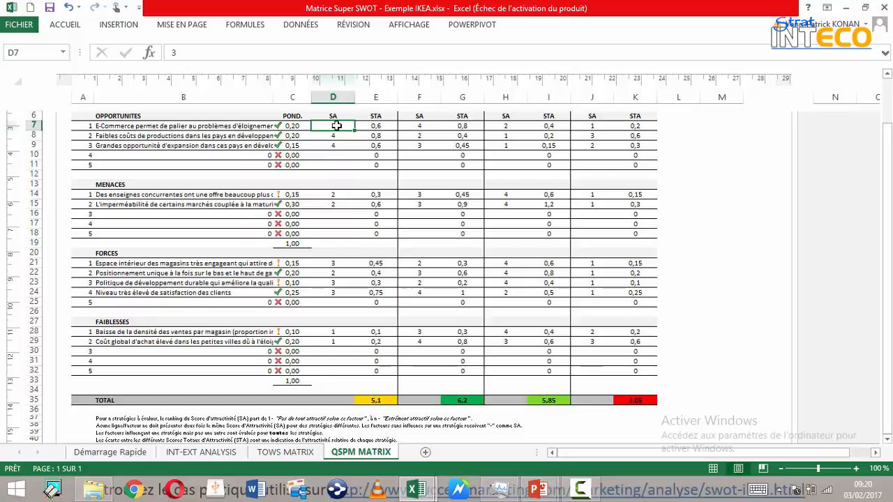
{"action": "key", "text": "Up"}
{"action": "key", "text": "Up"}
{"action": "key", "text": "Up"}
{"action": "key", "text": "Down"}
{"action": "key", "text": "Down"}
{"action": "key", "text": "Down"}
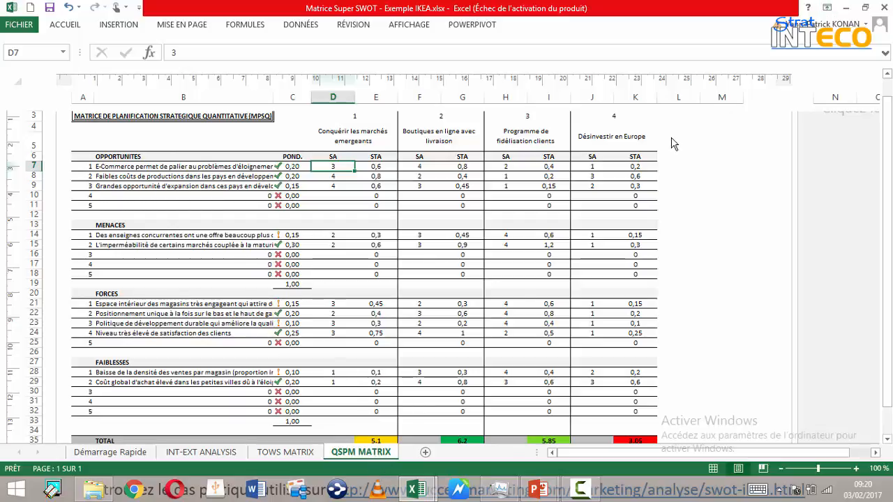
- Switch to the IKEA case study slideshow in PowerPoint and advance to the closing BONNE RÉUSSITE slide
{"action": "key", "text": "alt+Tab"}
{"action": "key", "text": "alt+Tab"}
{"action": "key", "text": "alt+Tab"}
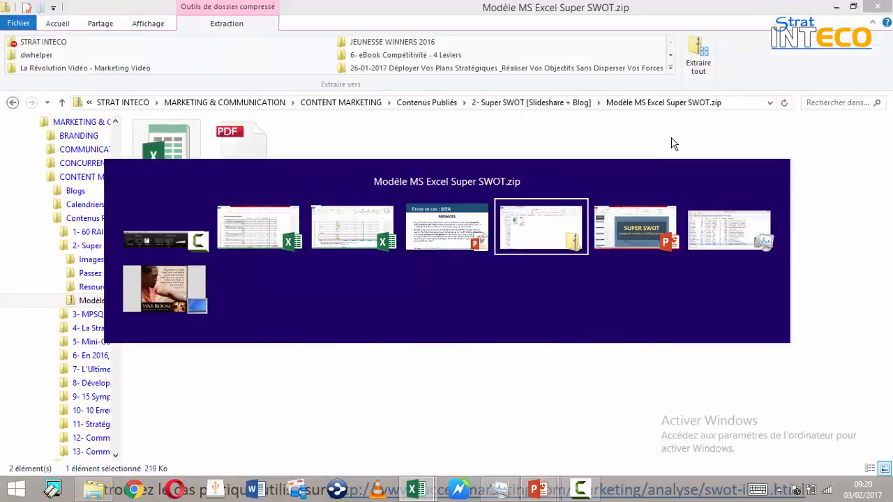
{"action": "key", "text": "alt+shift+Tab"}
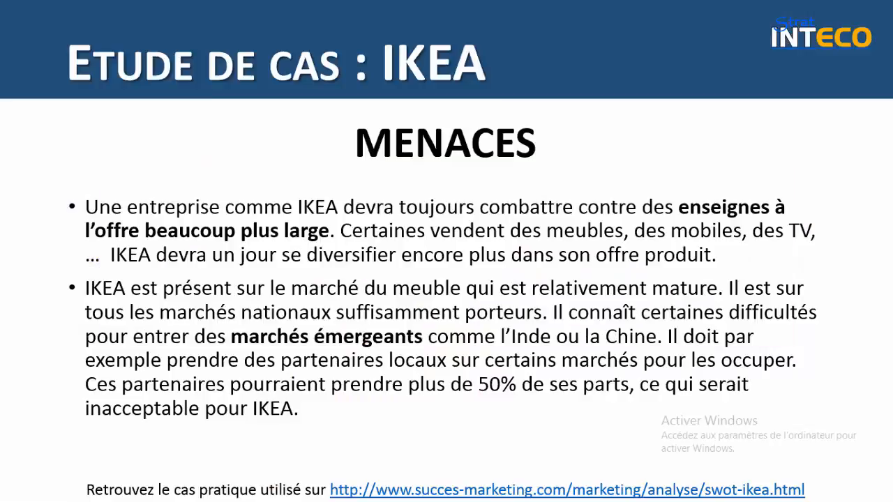
{"action": "key", "text": "Right"}
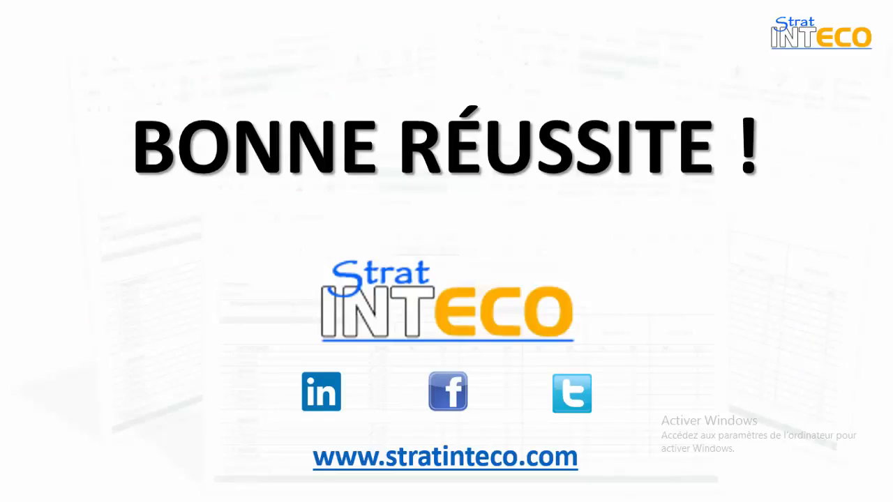